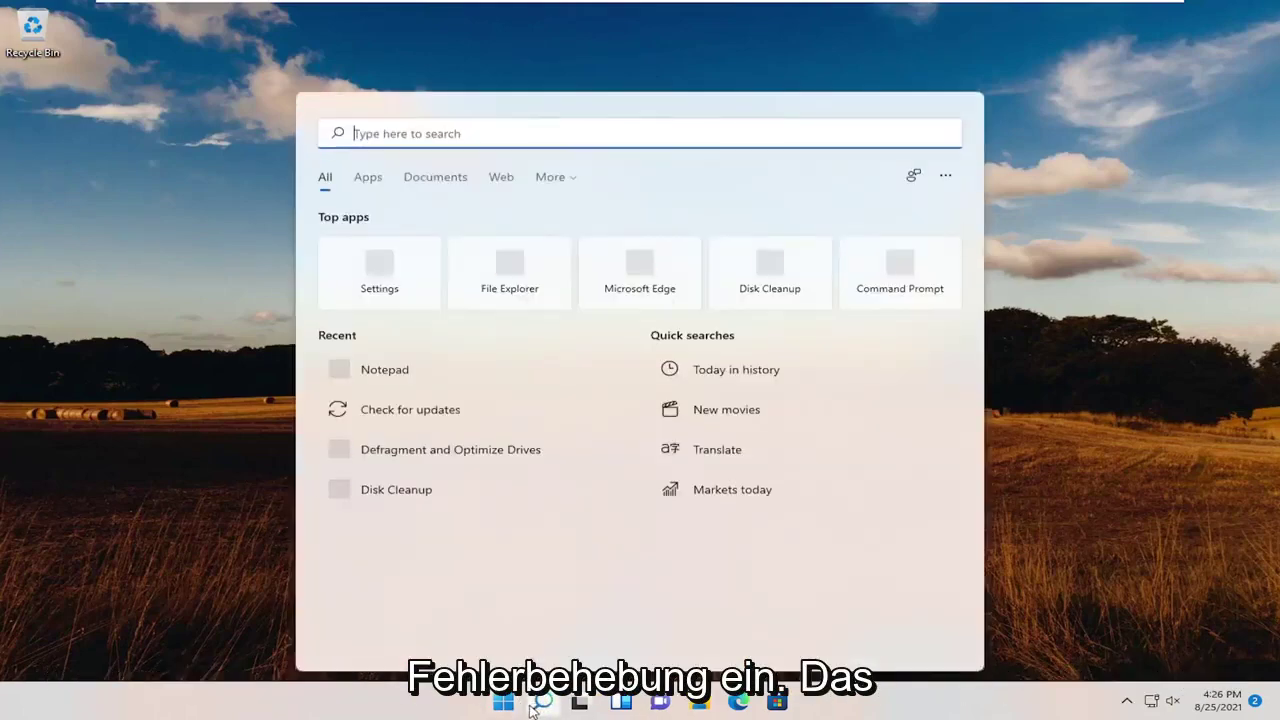
Run the Windows Update troubleshooter from Troubleshoot > Other troubleshooters
type("troubleshoot")
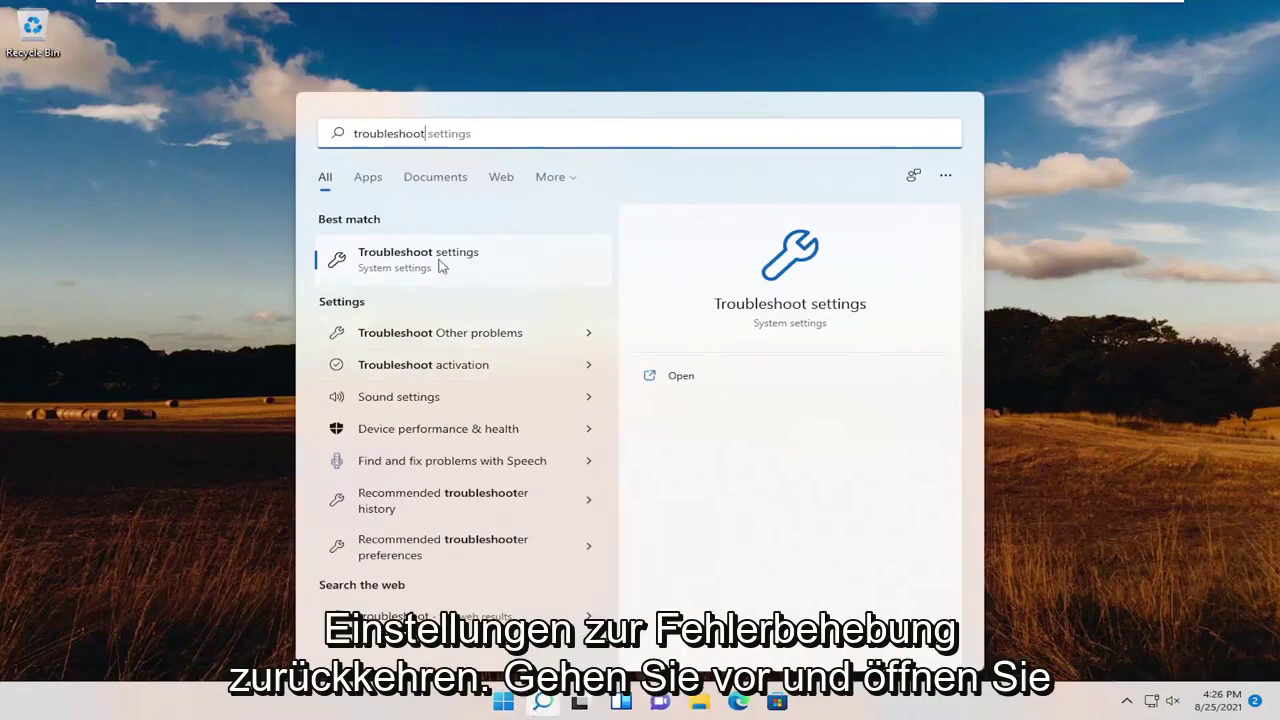
left_click(412, 258)
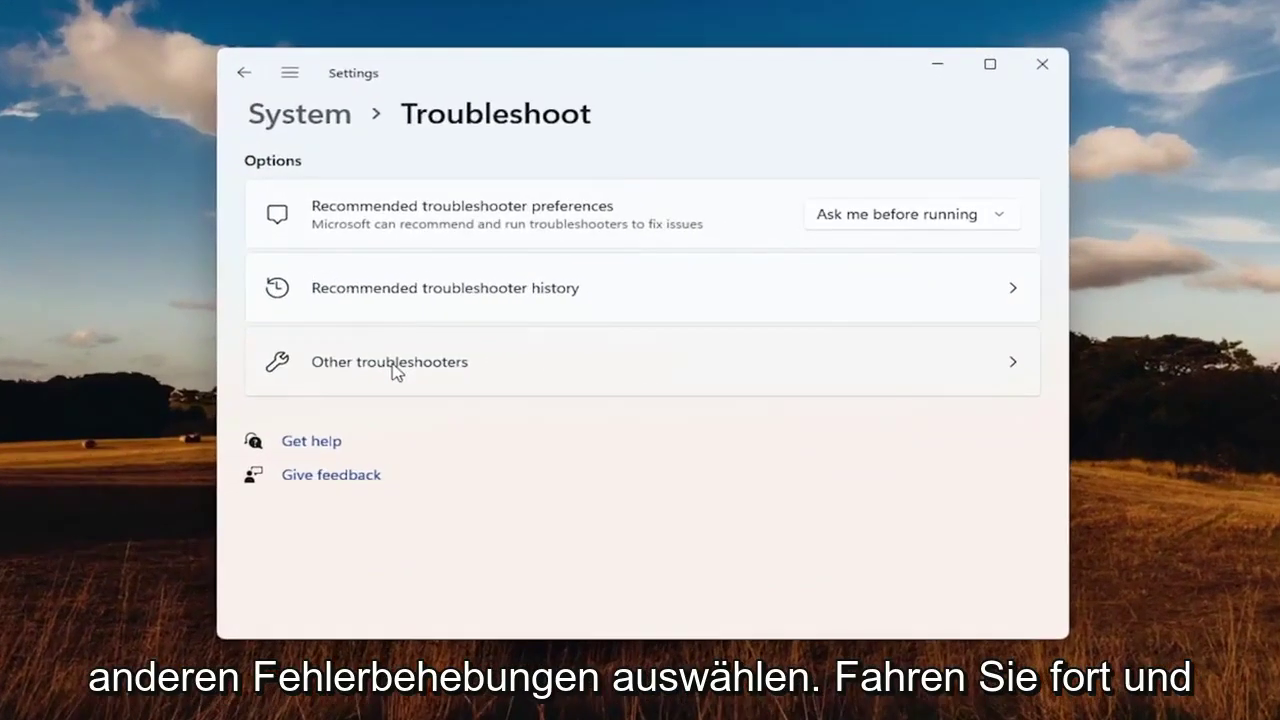
left_click(397, 368)
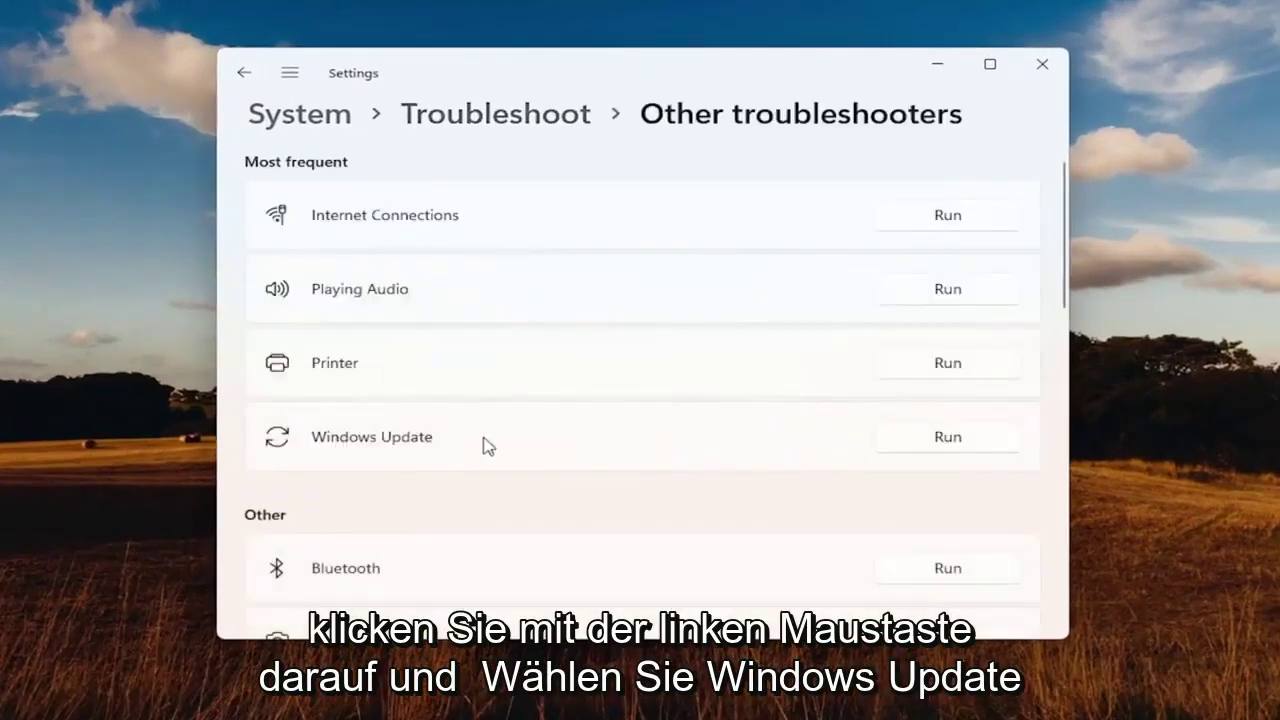
left_click(946, 440)
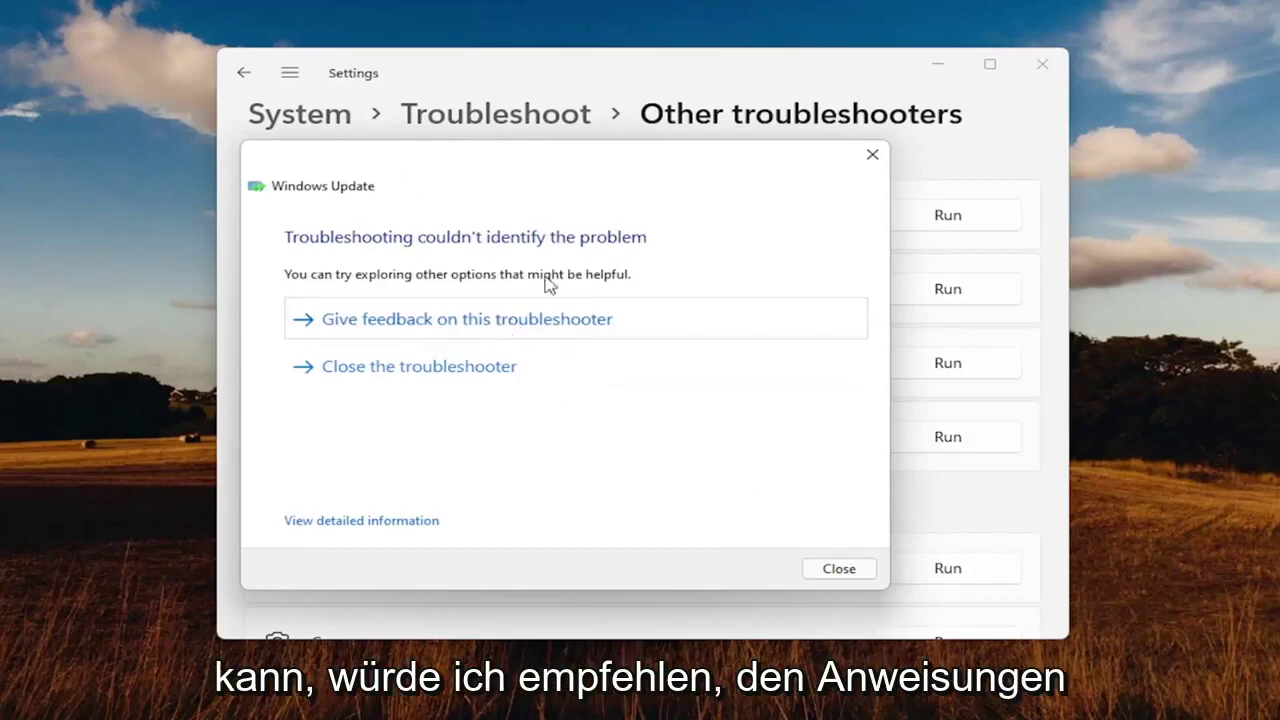
Close the troubleshooter result and open C:\Windows\SoftwareDistribution in File Explorer
left_click(836, 572)
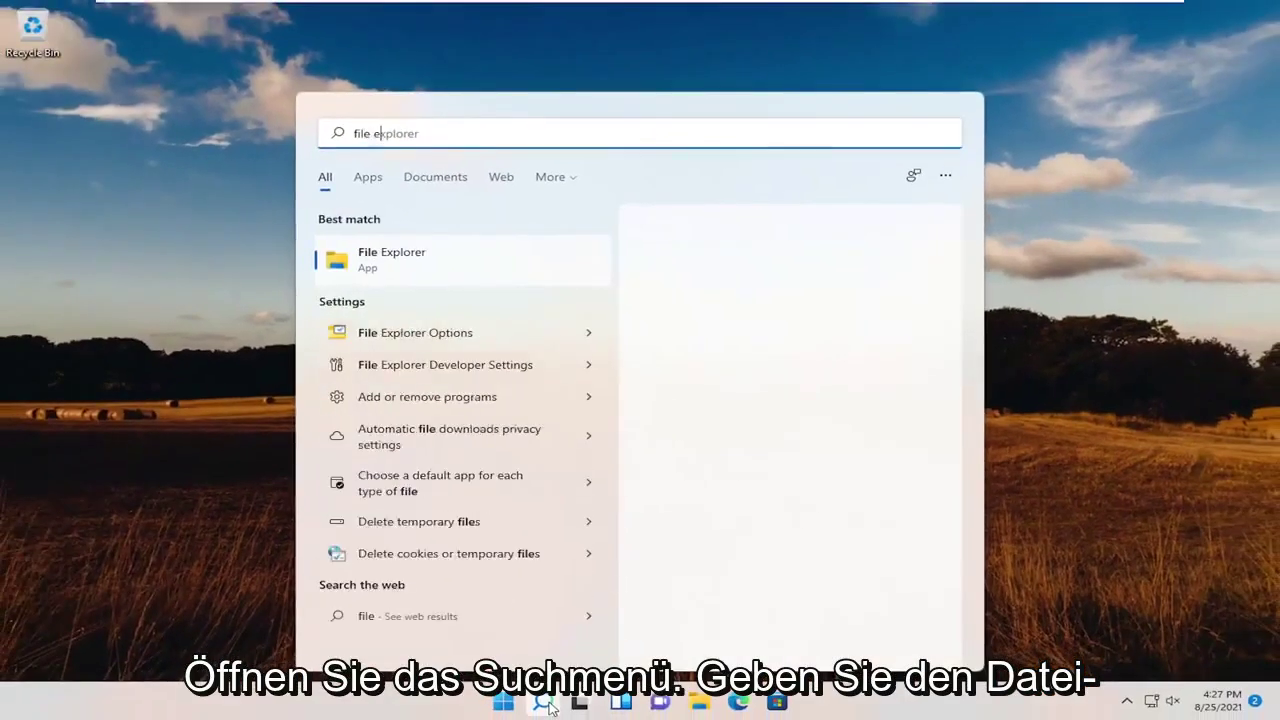
type("explorer")
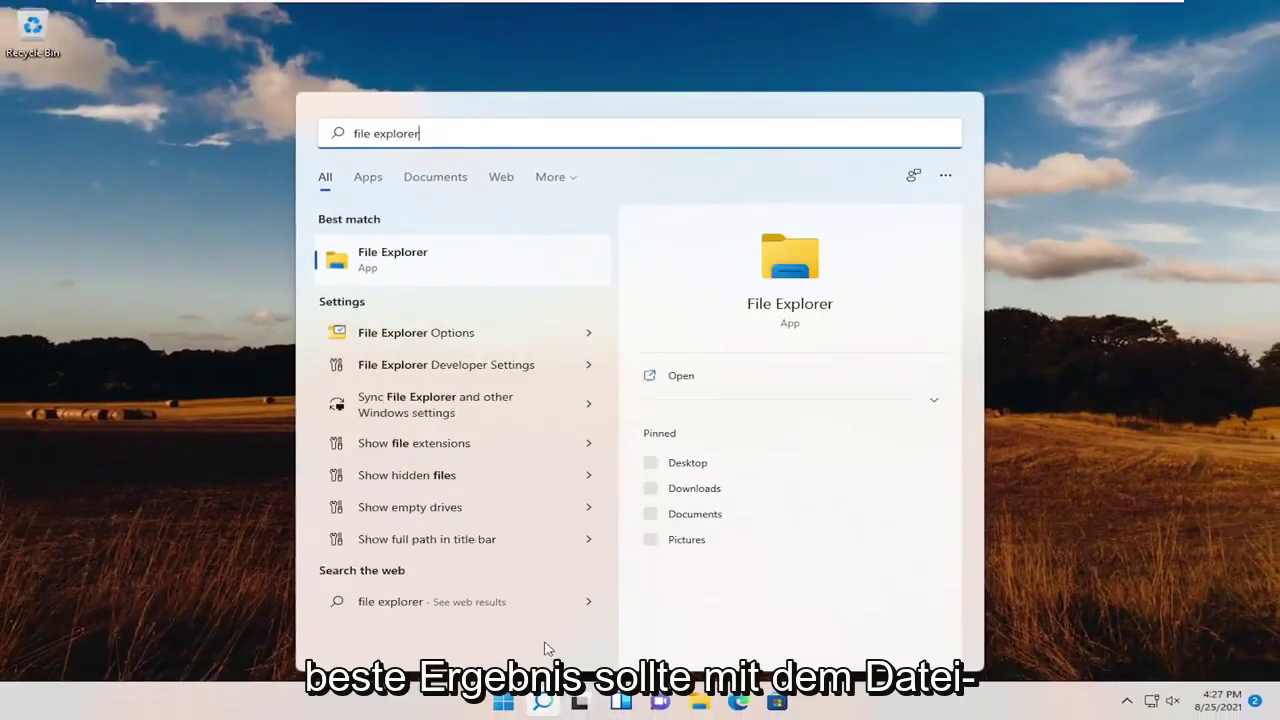
left_click(390, 262)
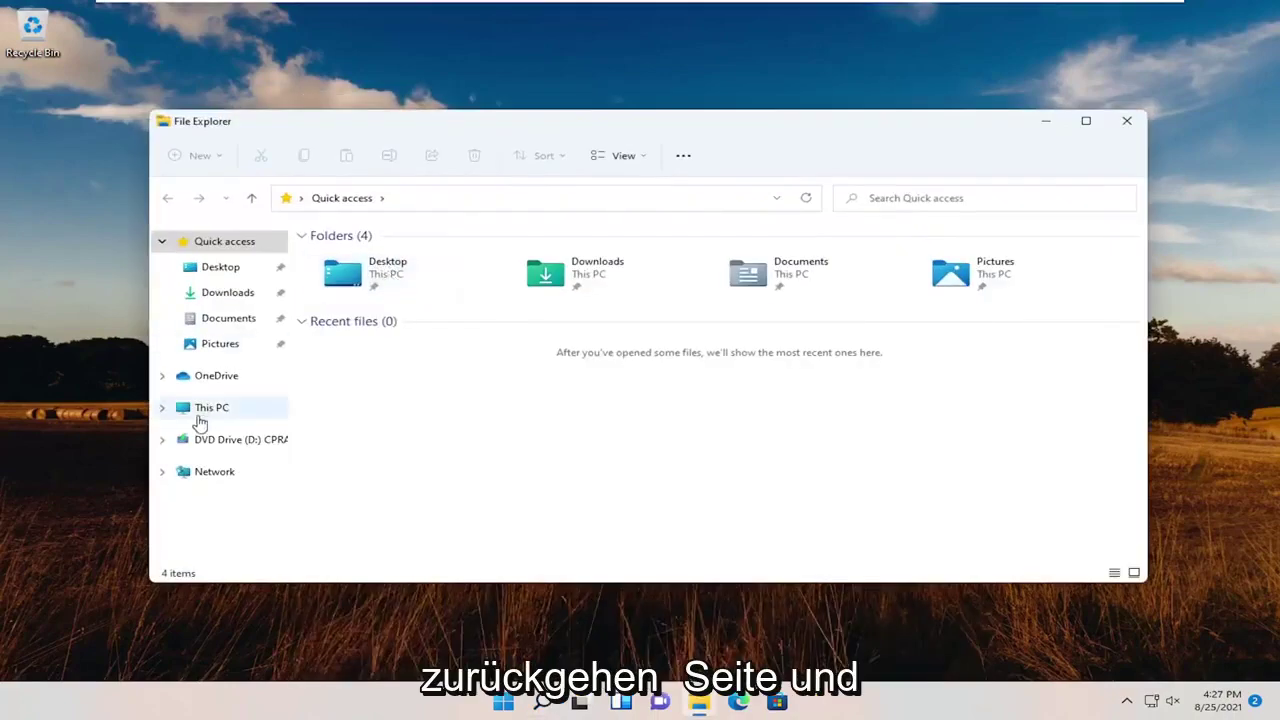
left_click(204, 412)
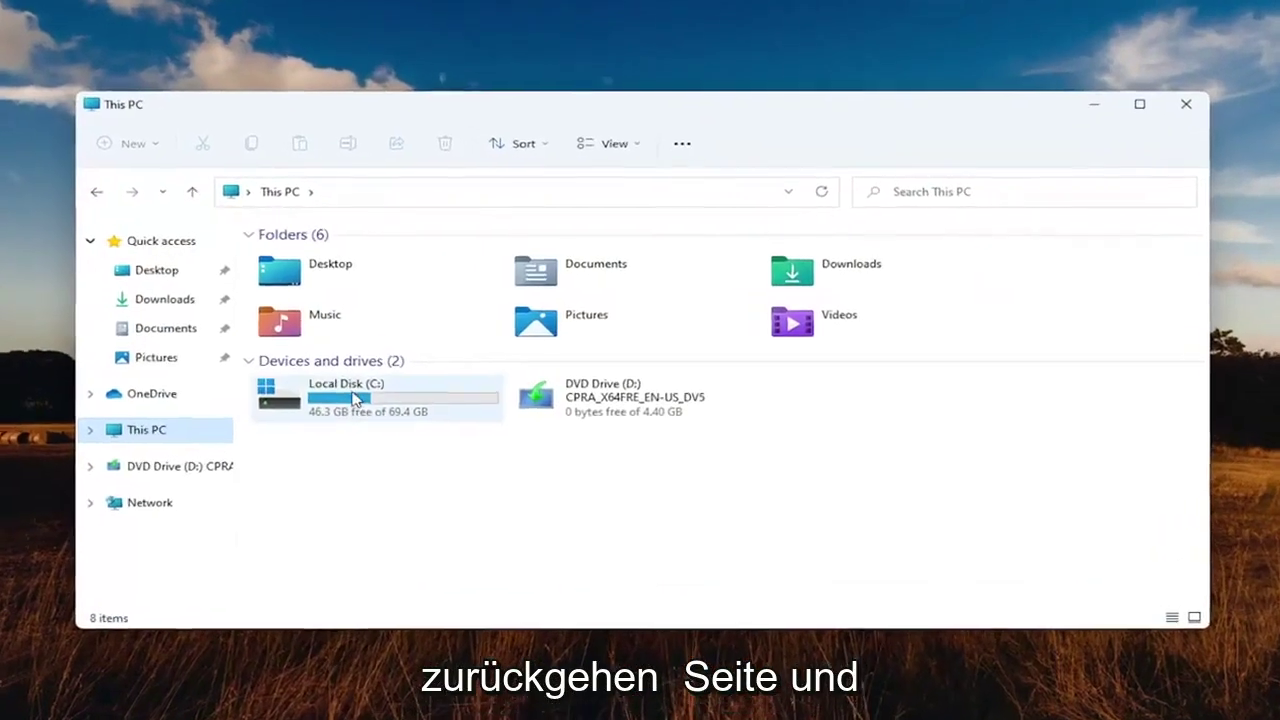
mouse_move(338, 404)
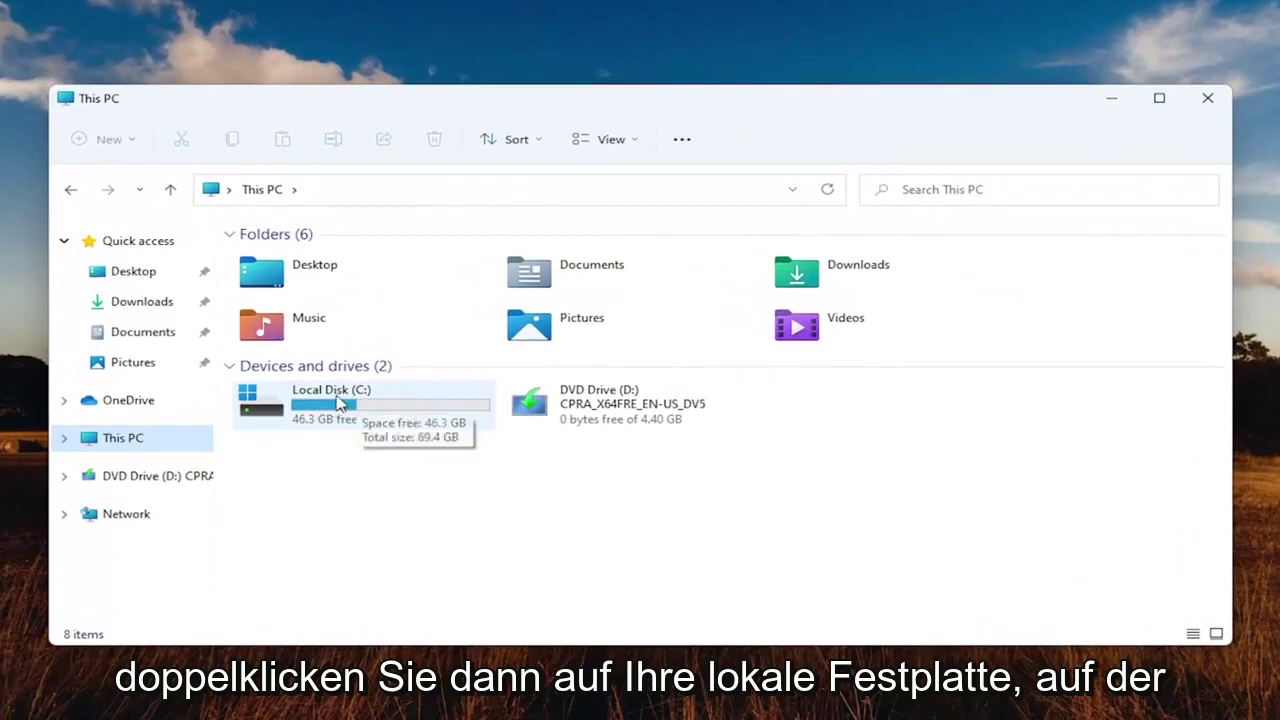
double_click(329, 410)
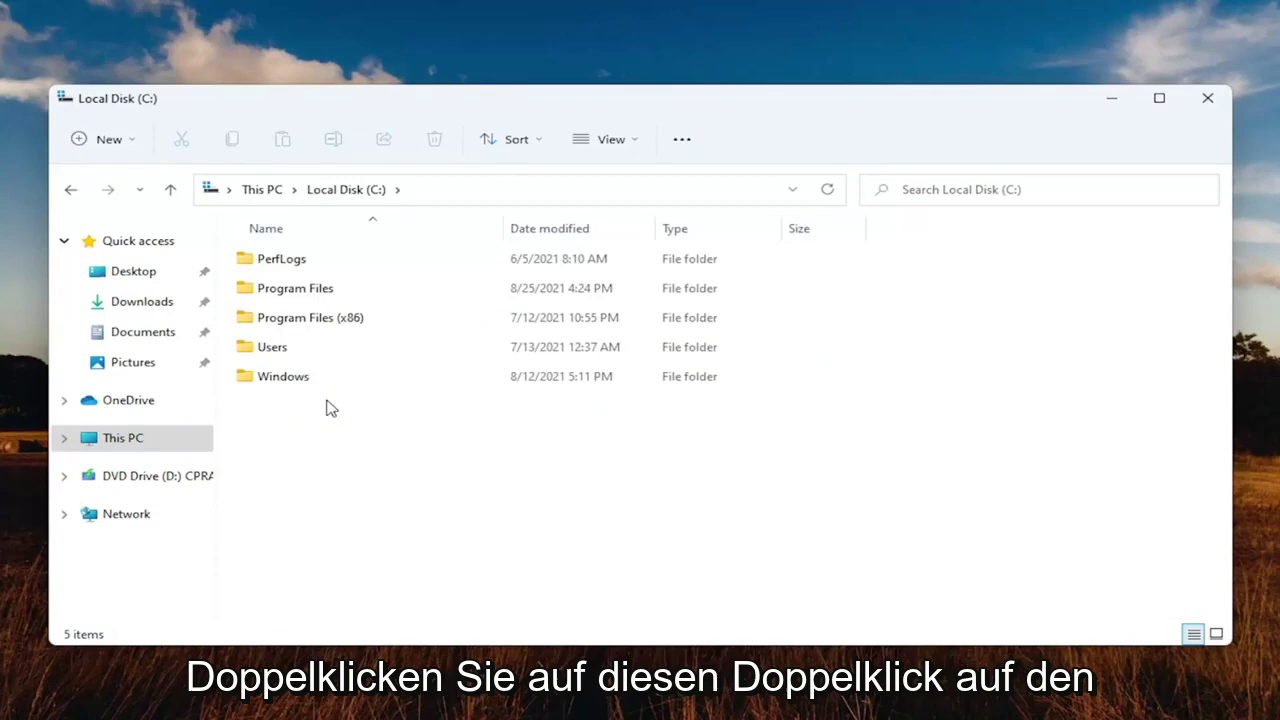
double_click(280, 379)
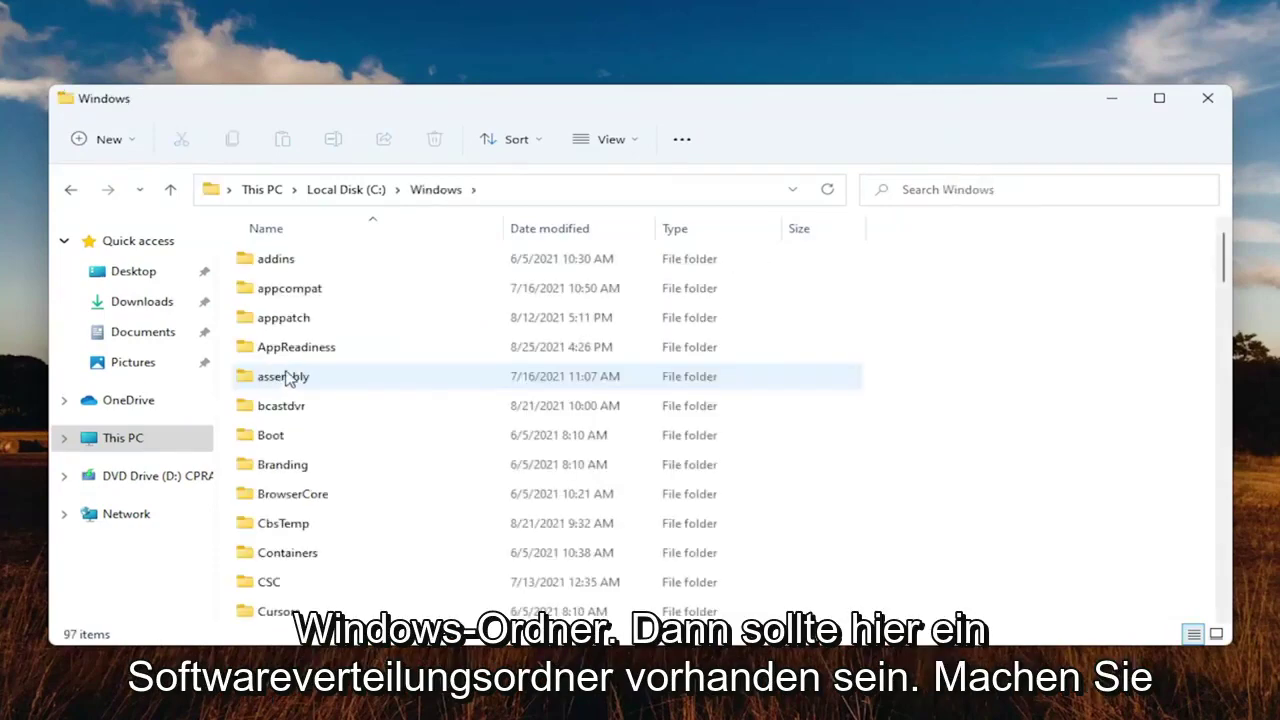
scroll(325, 405, "down", 8)
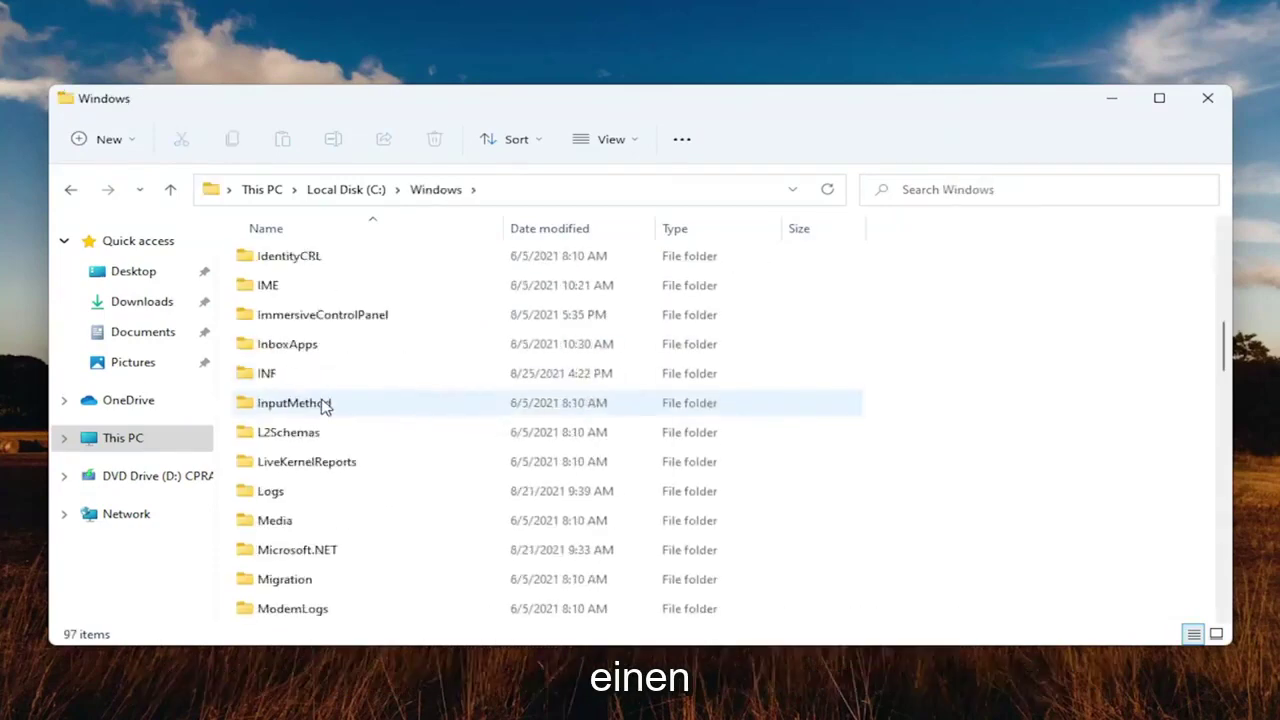
scroll(325, 405, "down", 7)
scroll(325, 405, "down", 2)
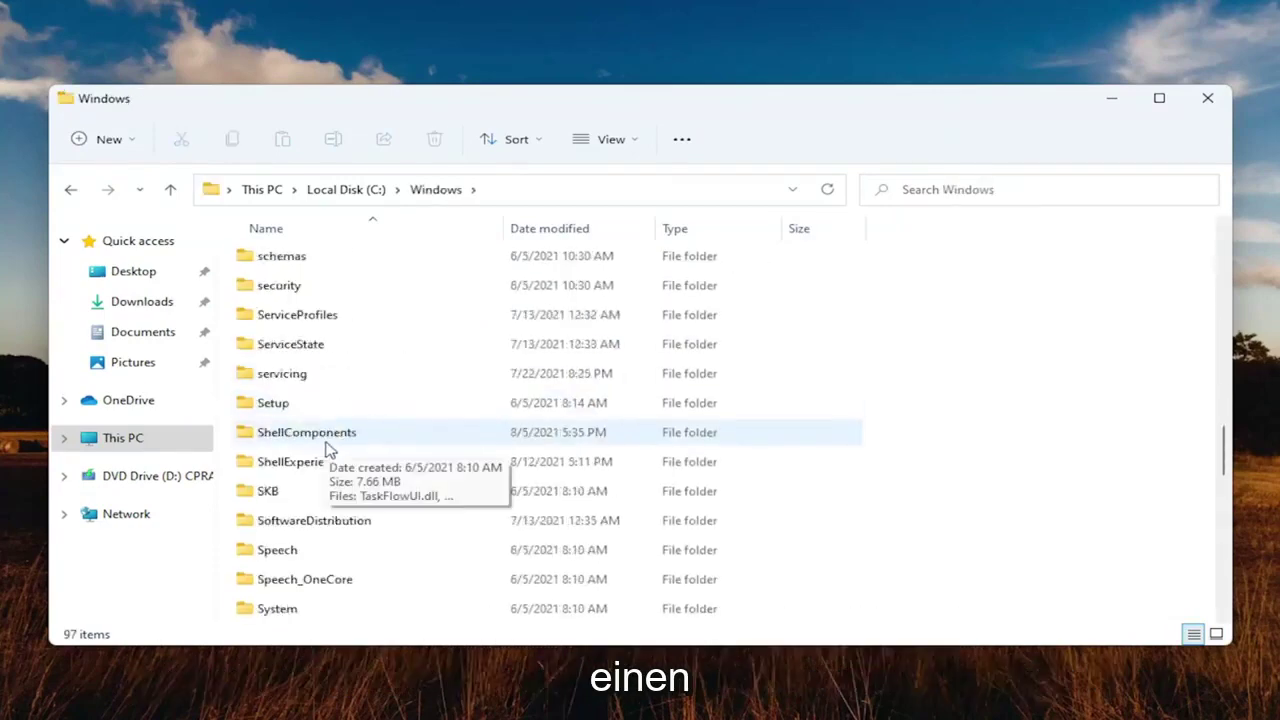
double_click(292, 522)
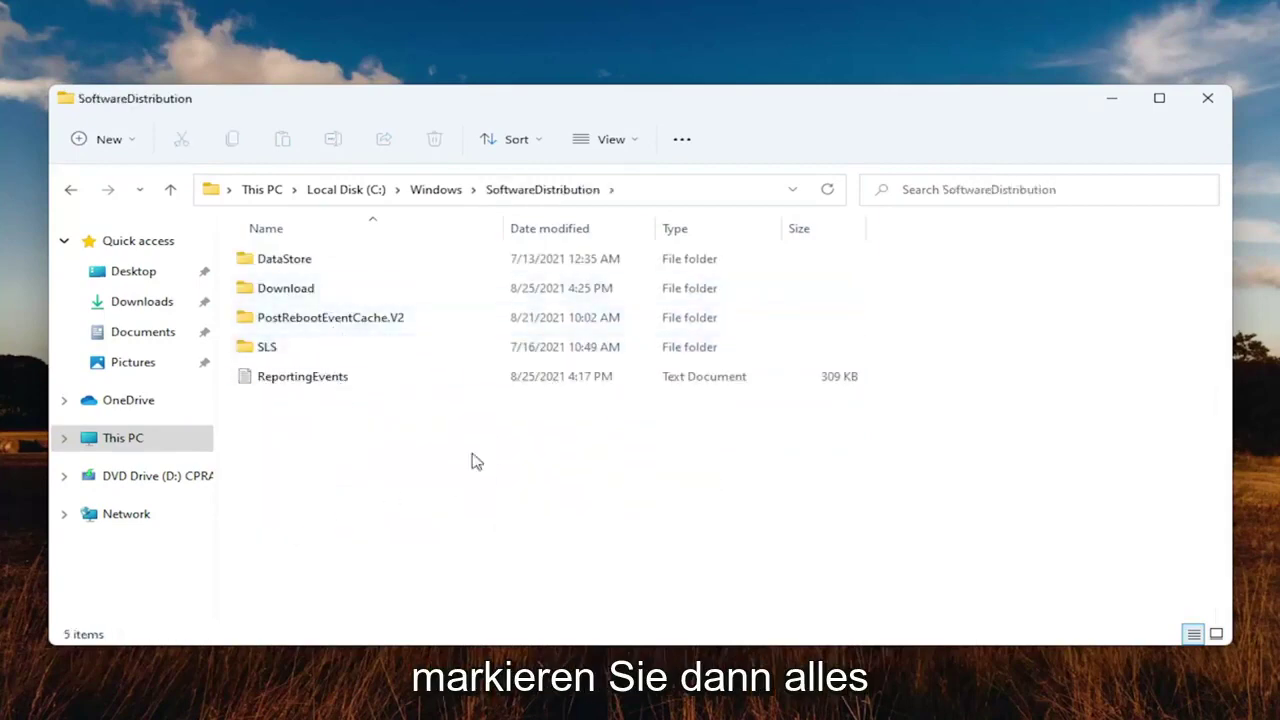
Delete all five items in SoftwareDistribution, skipping the in-use files
left_click_drag(614, 514, 290, 232)
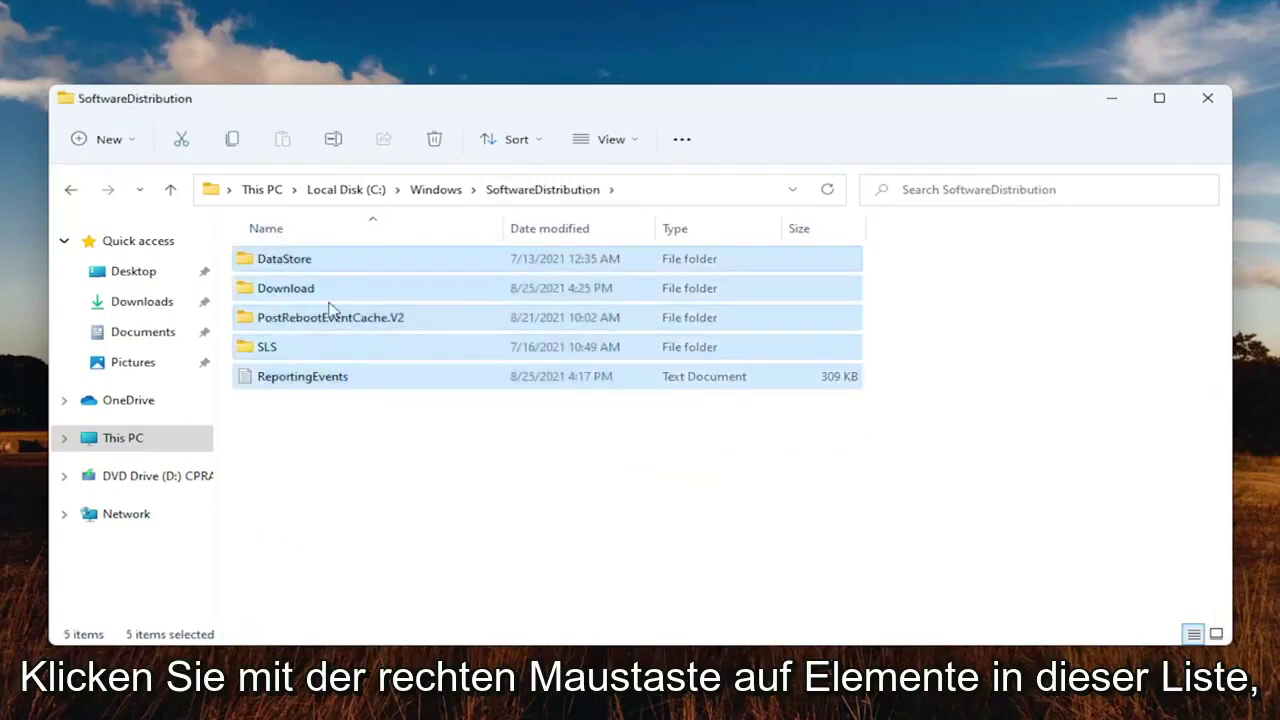
right_click(330, 310)
left_click_drag(290, 430, 305, 250)
right_click(310, 296)
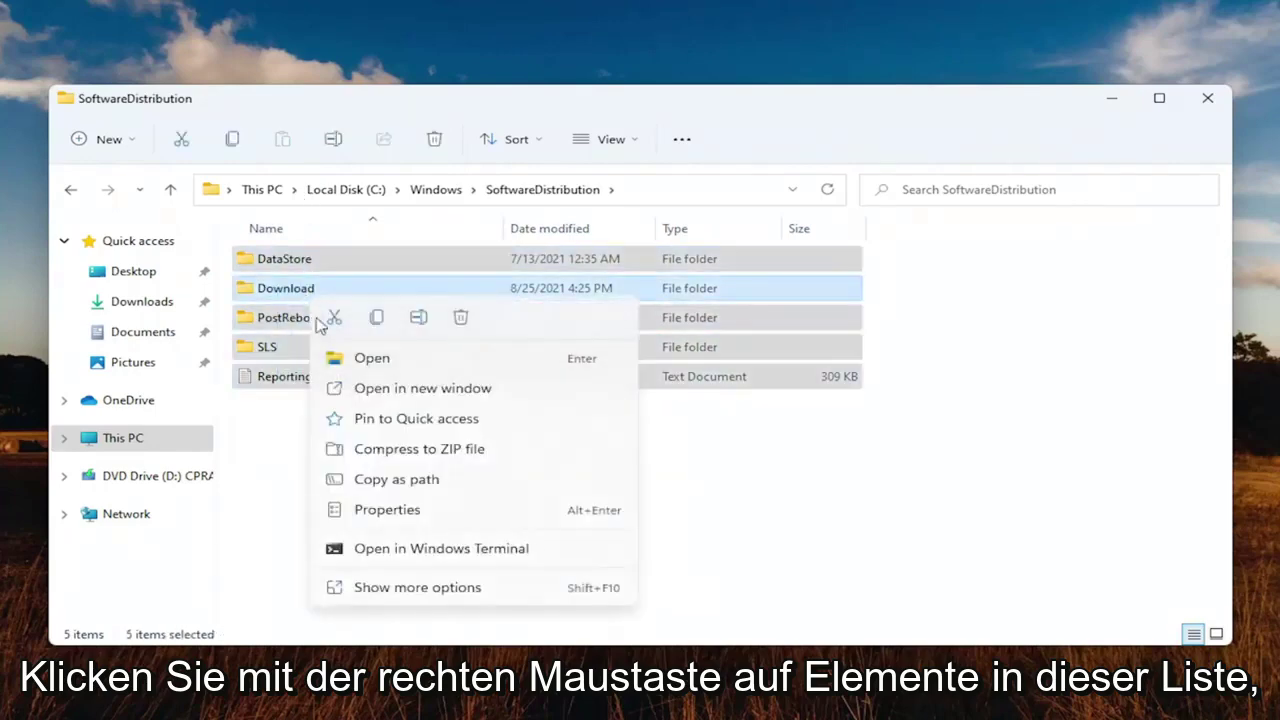
left_click(461, 319)
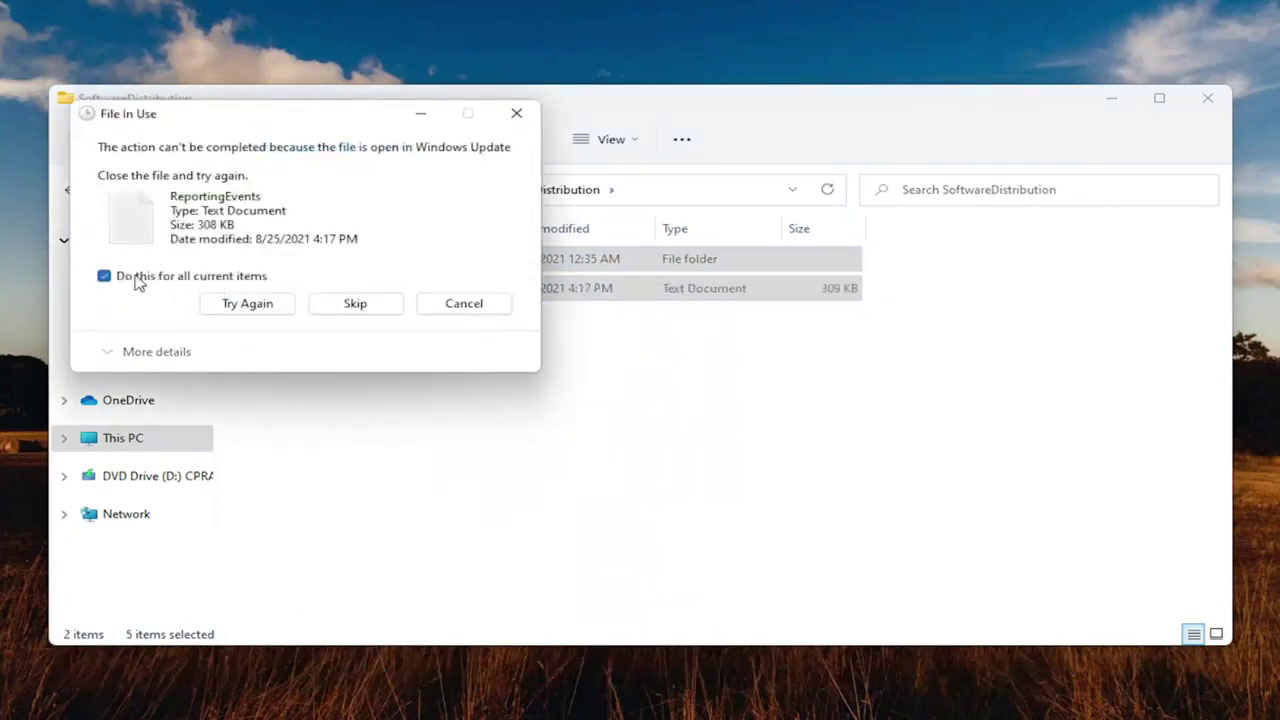
left_click(345, 310)
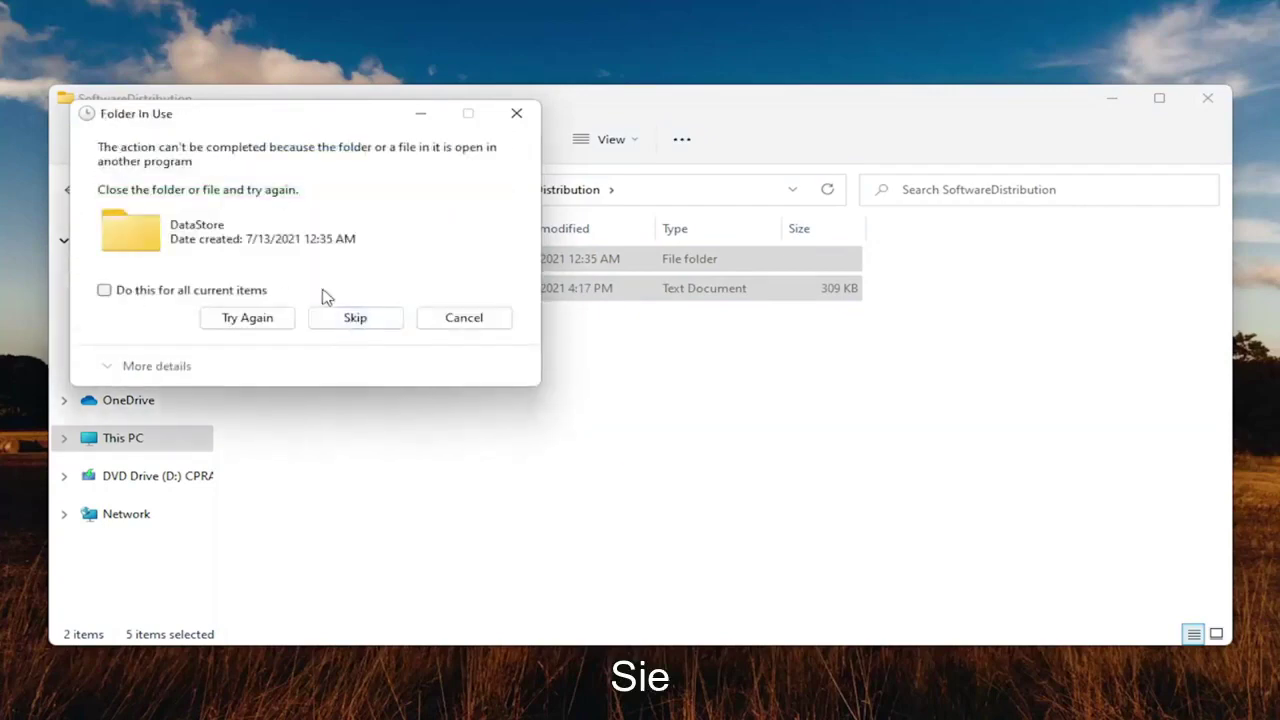
left_click(516, 114)
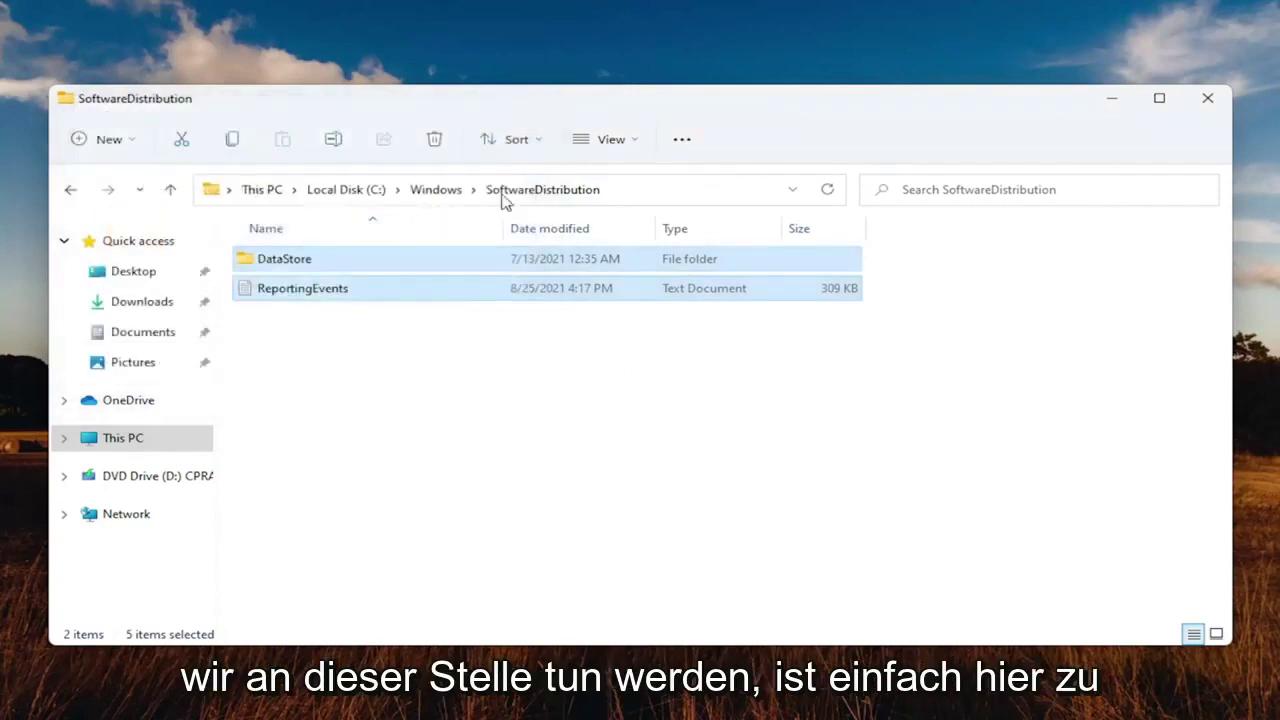
Open the Services app and stop the Background Intelligent Transfer Service
left_click(1114, 100)
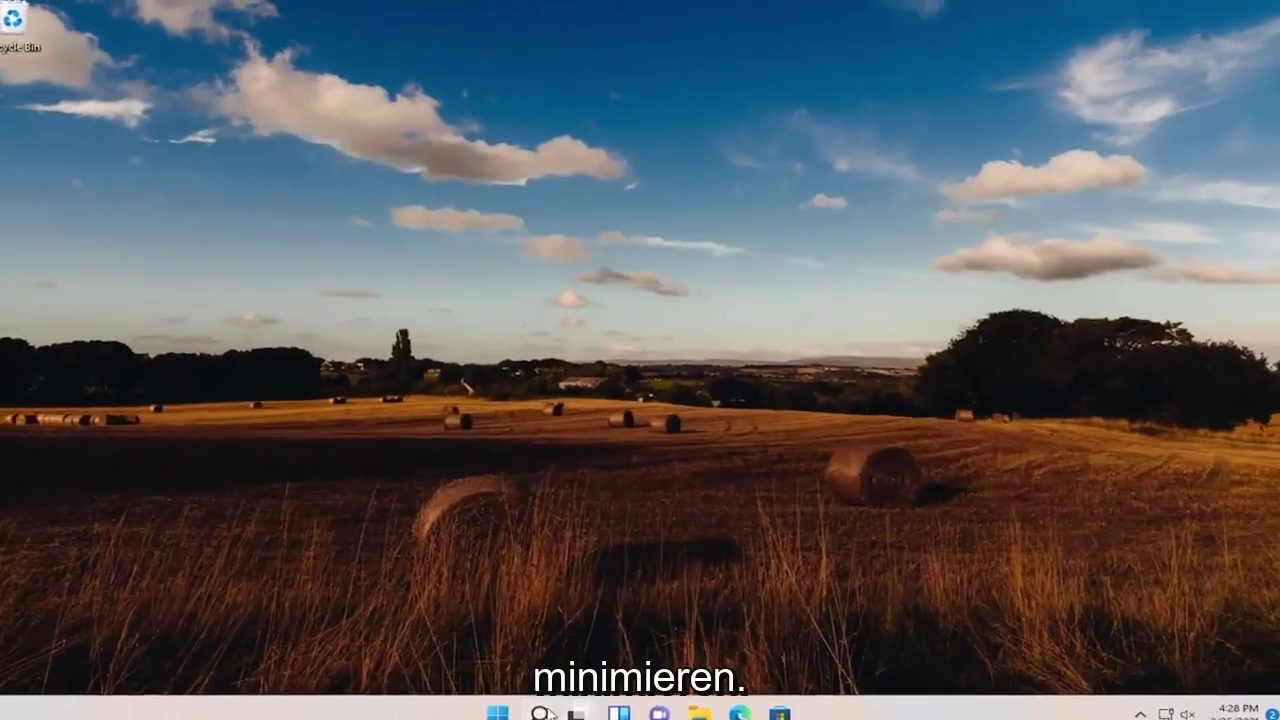
left_click(545, 702)
type("servi")
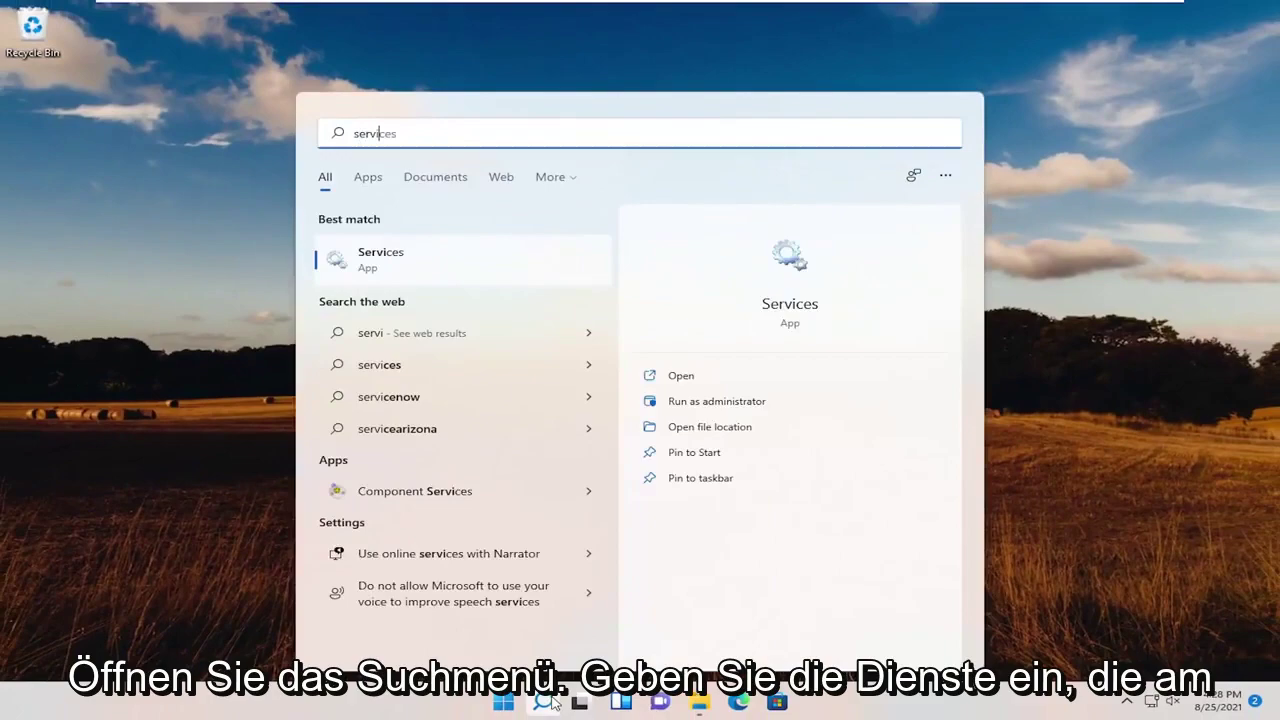
left_click(390, 262)
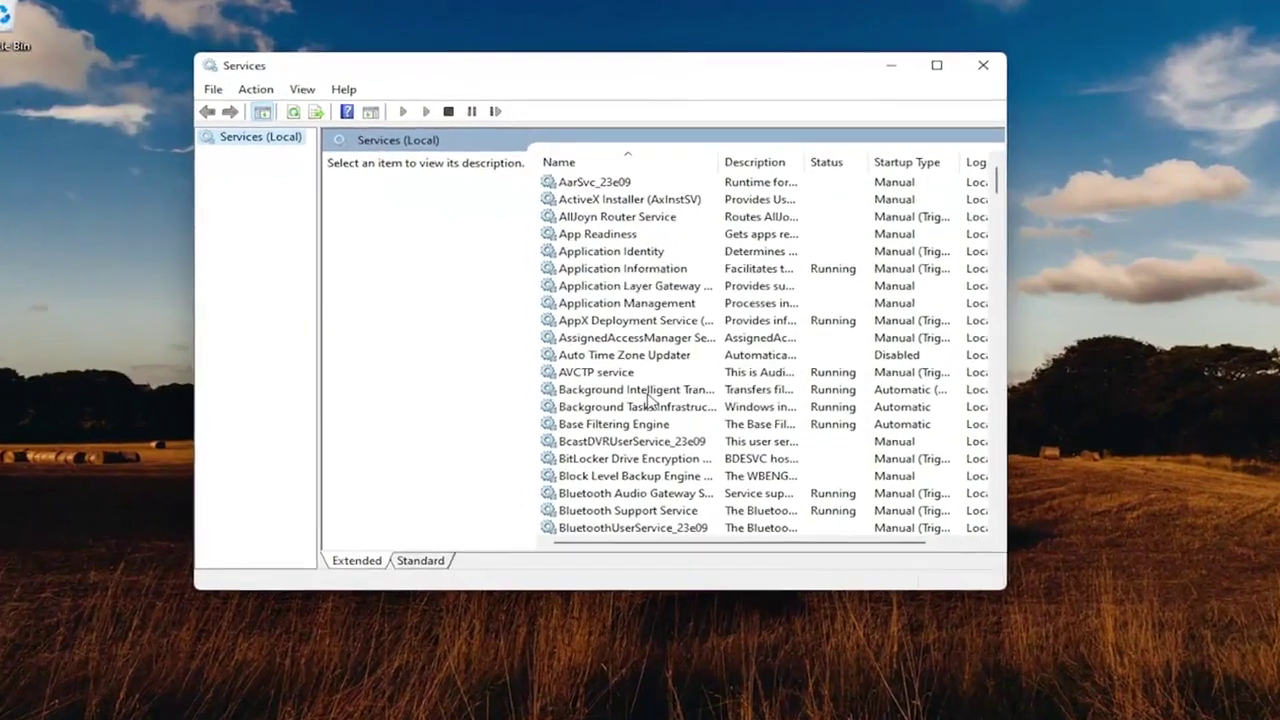
double_click(646, 394)
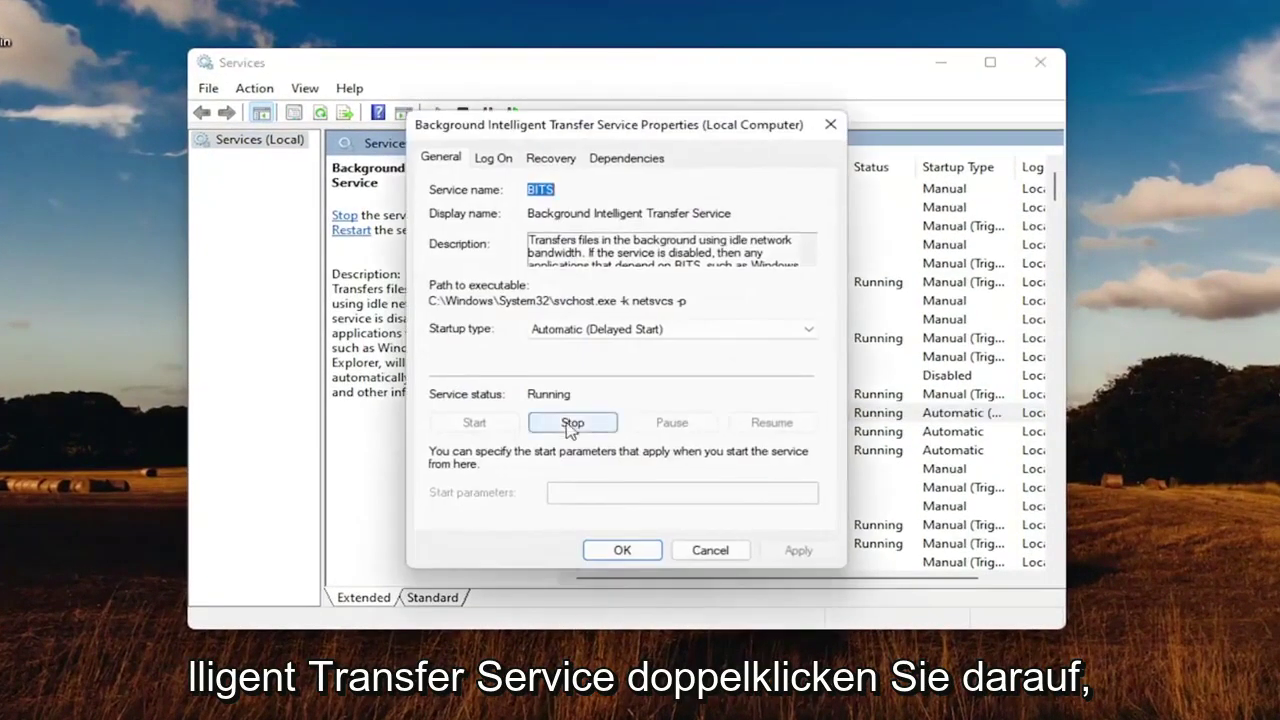
left_click(572, 424)
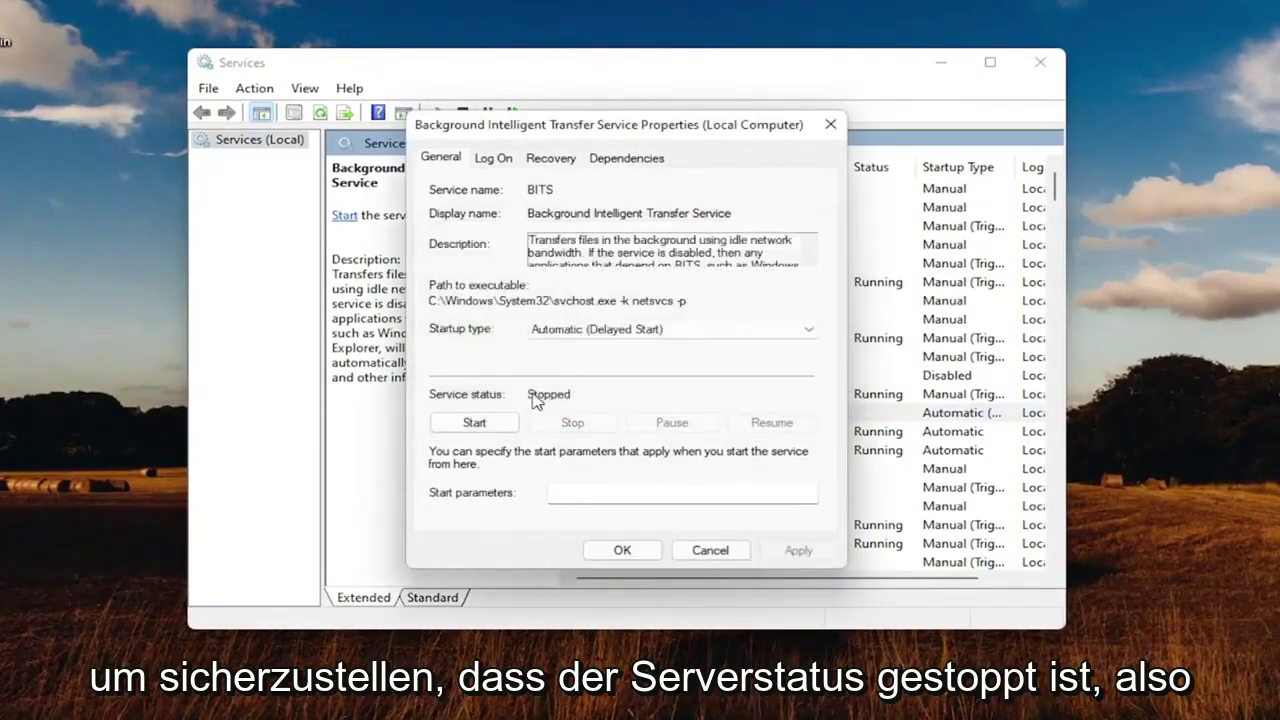
left_click(615, 553)
Stop the Windows Update service and minimize the Services window
scroll(1019, 480, "down", 15)
scroll(1016, 523, "down", 3)
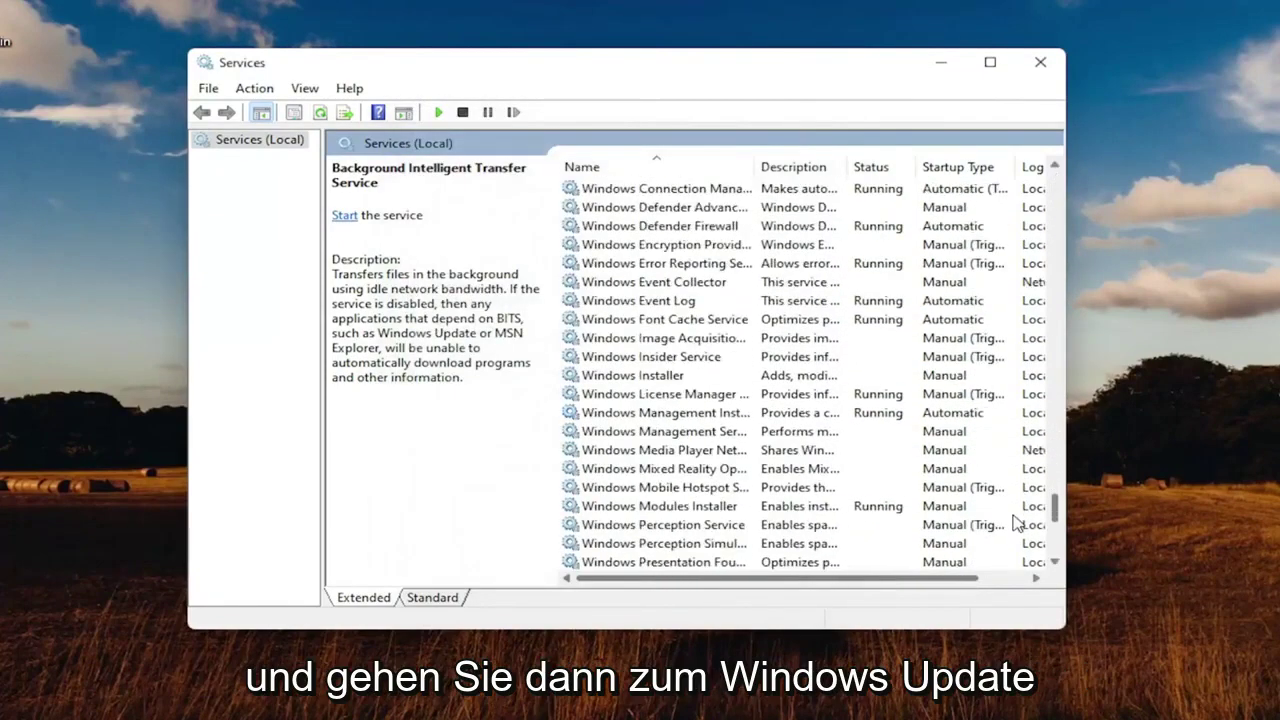
scroll(1010, 535, "down", 5)
double_click(628, 395)
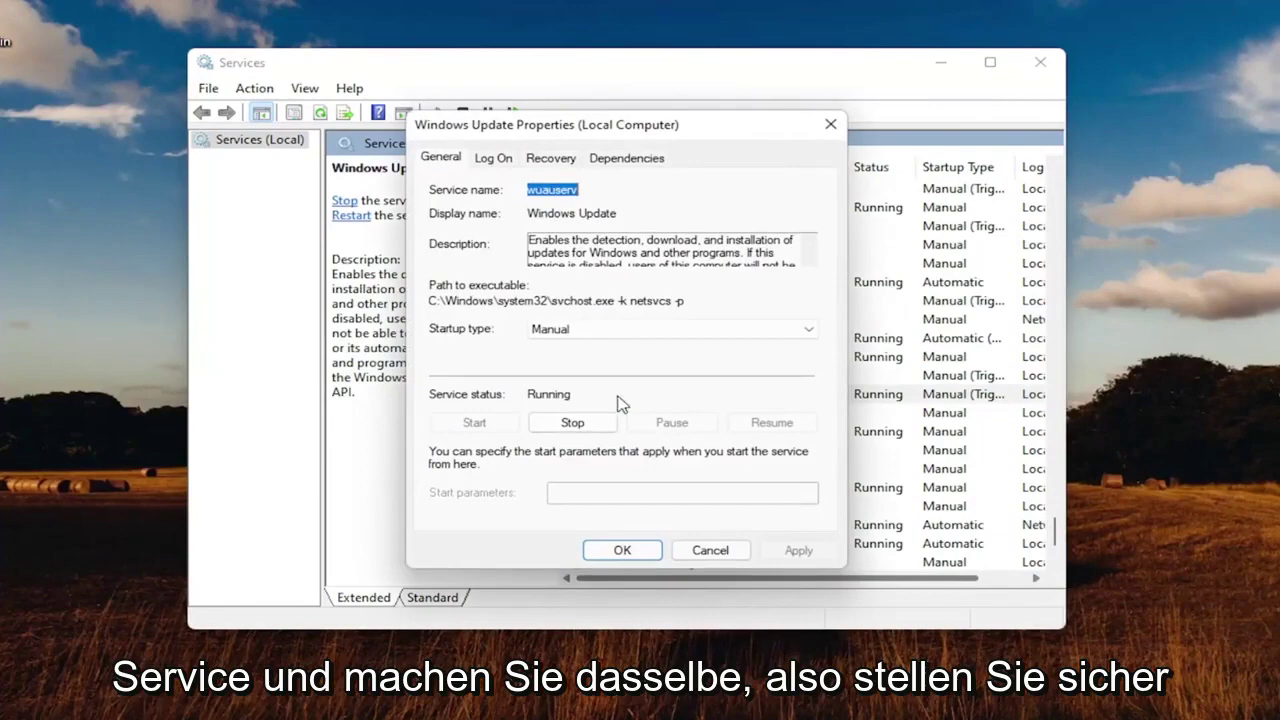
left_click(566, 426)
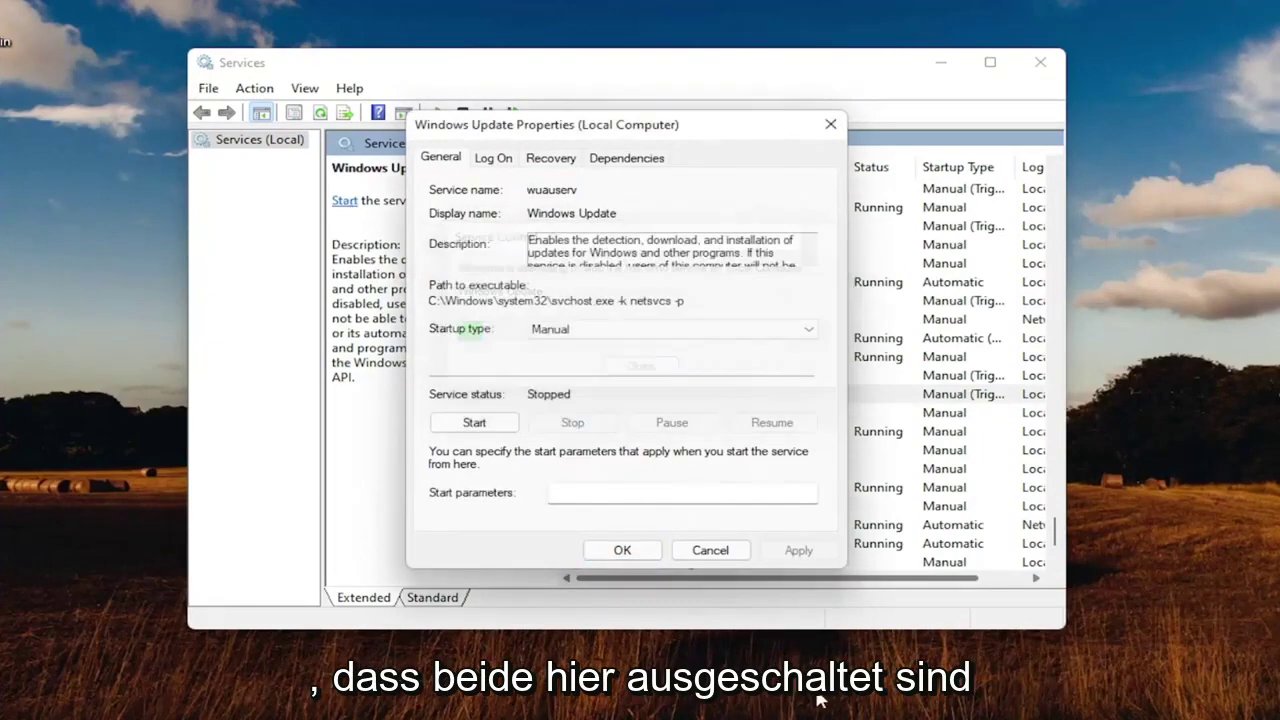
left_click(624, 550)
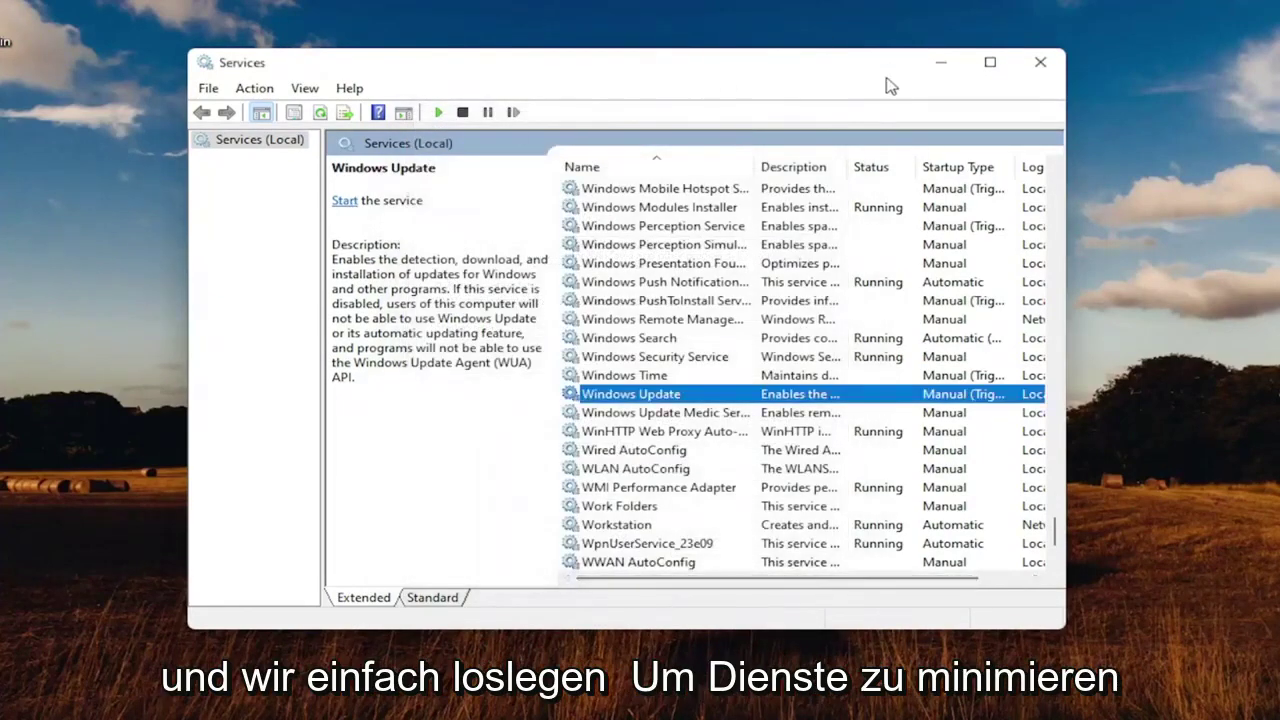
left_click(940, 62)
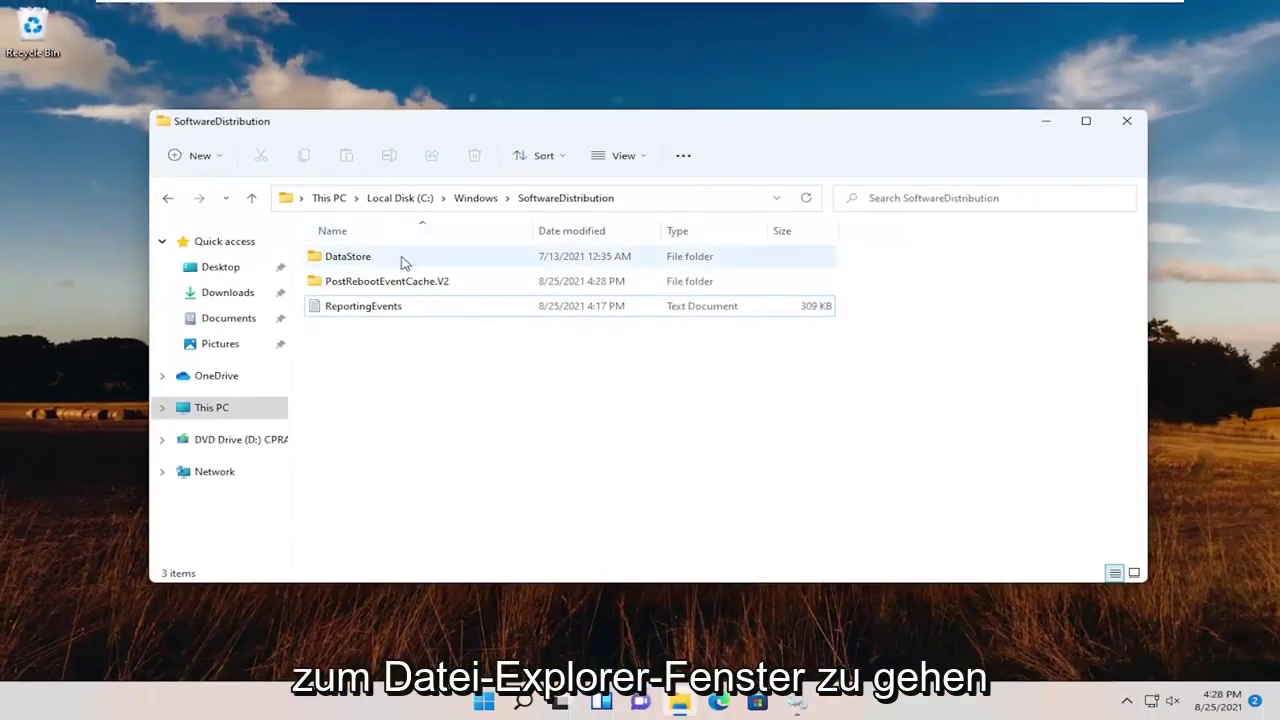
Delete DataStore, PostRebootEventCache.V2 and ReportingEvents, then close the folder window
left_click_drag(700, 372, 288, 240)
right_click(430, 300)
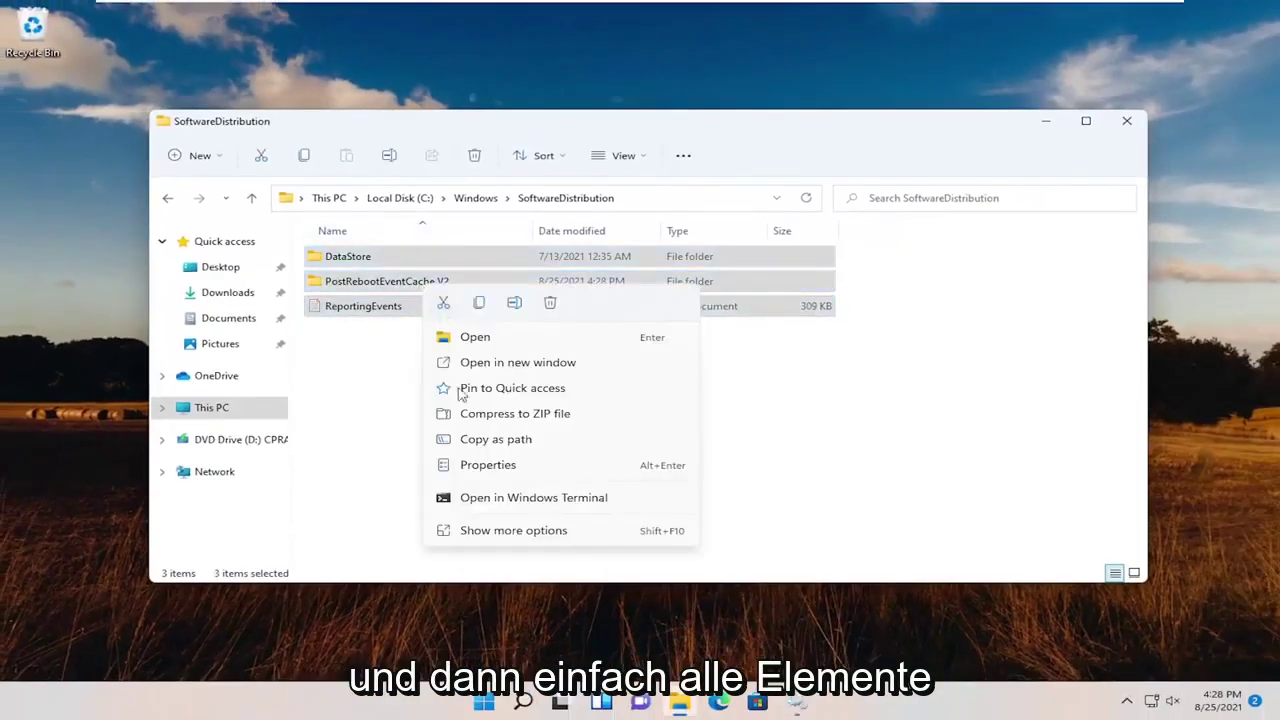
left_click(550, 303)
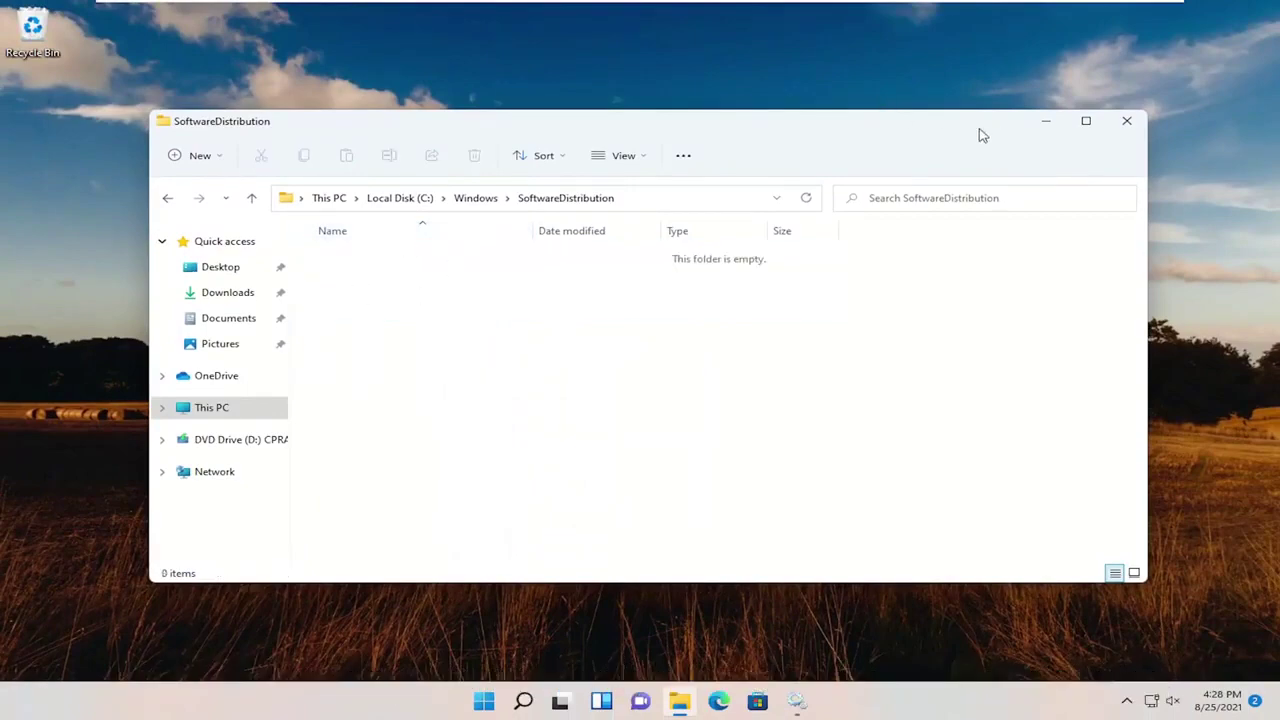
left_click(1127, 120)
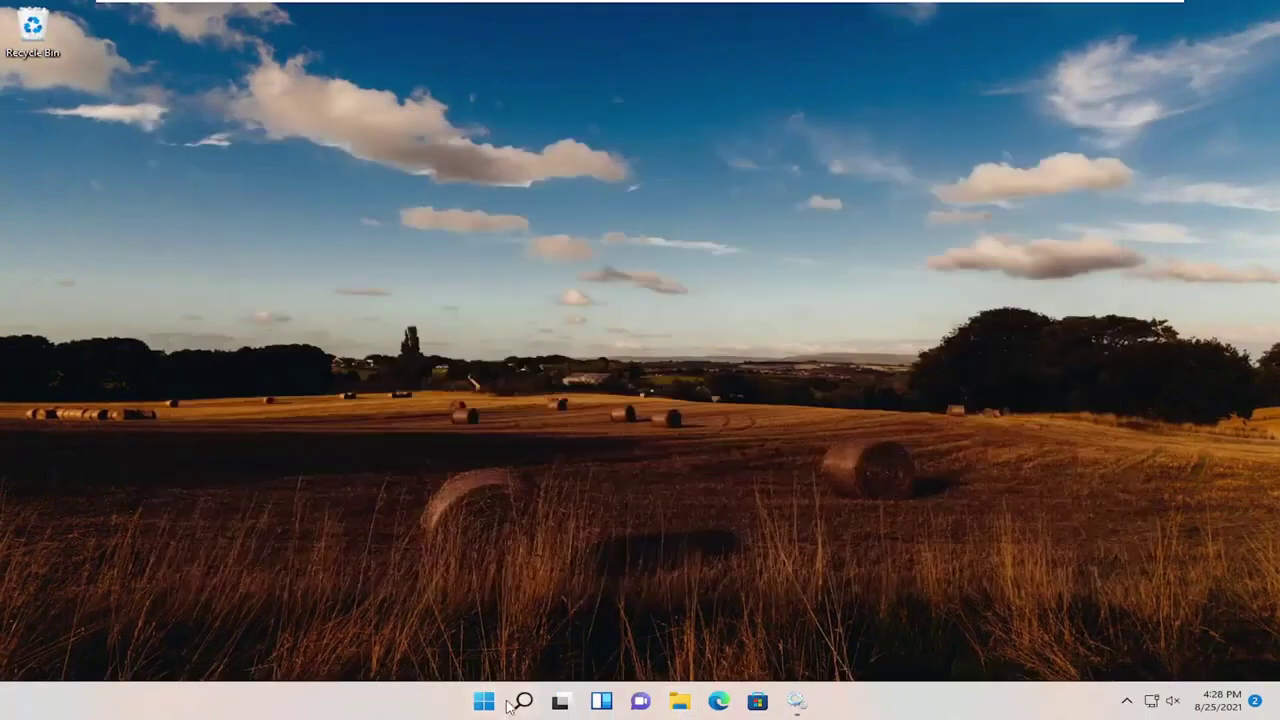
Restore the Services window and start the Windows Update service
left_click(800, 708)
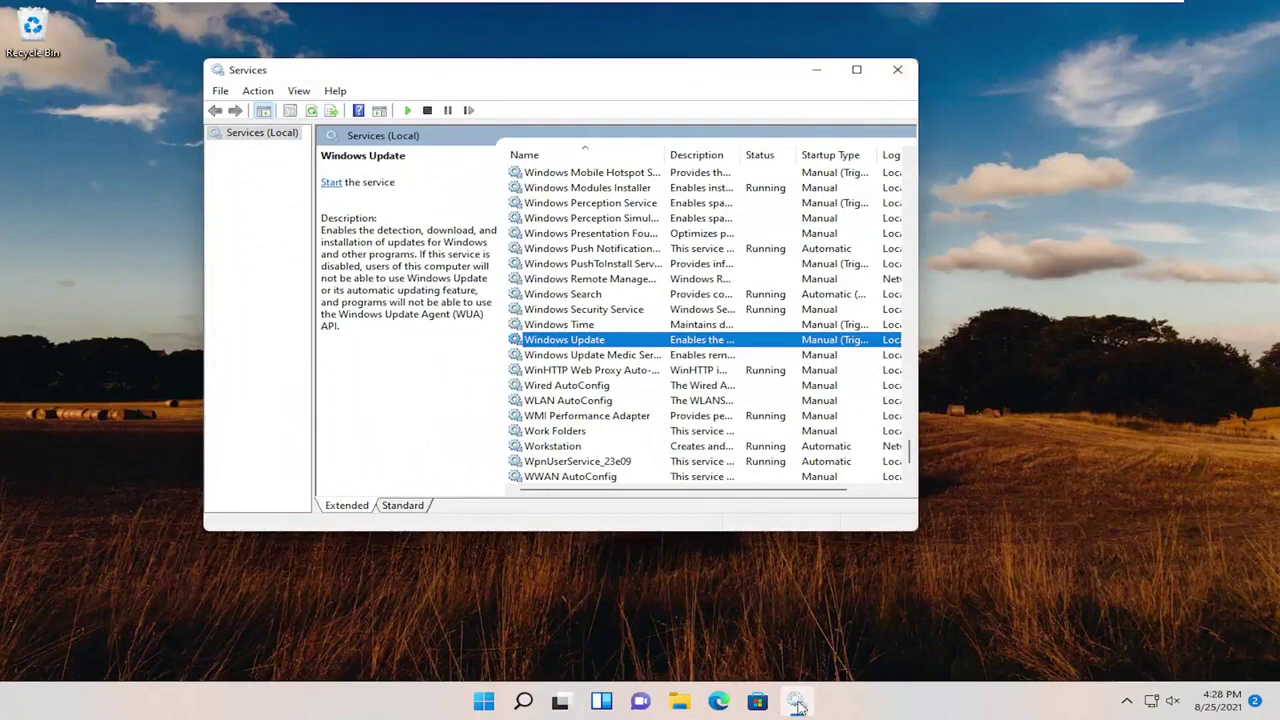
left_click(798, 706)
left_click(798, 706)
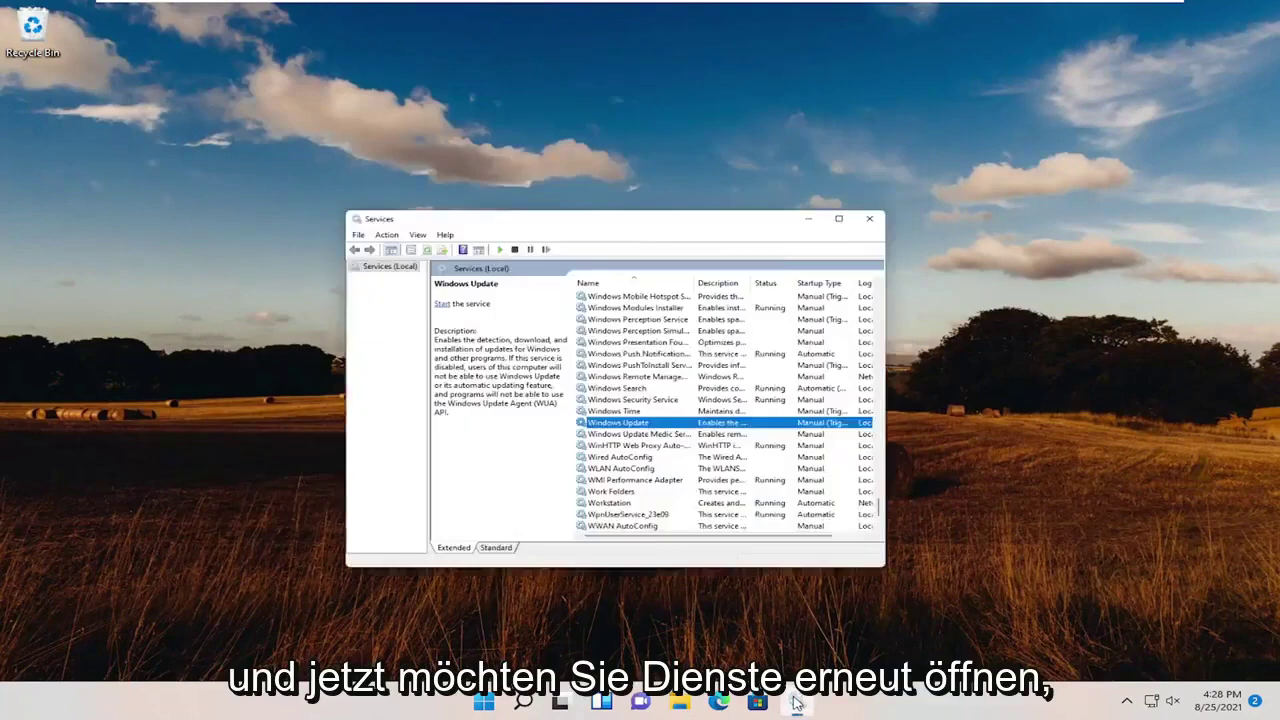
double_click(548, 341)
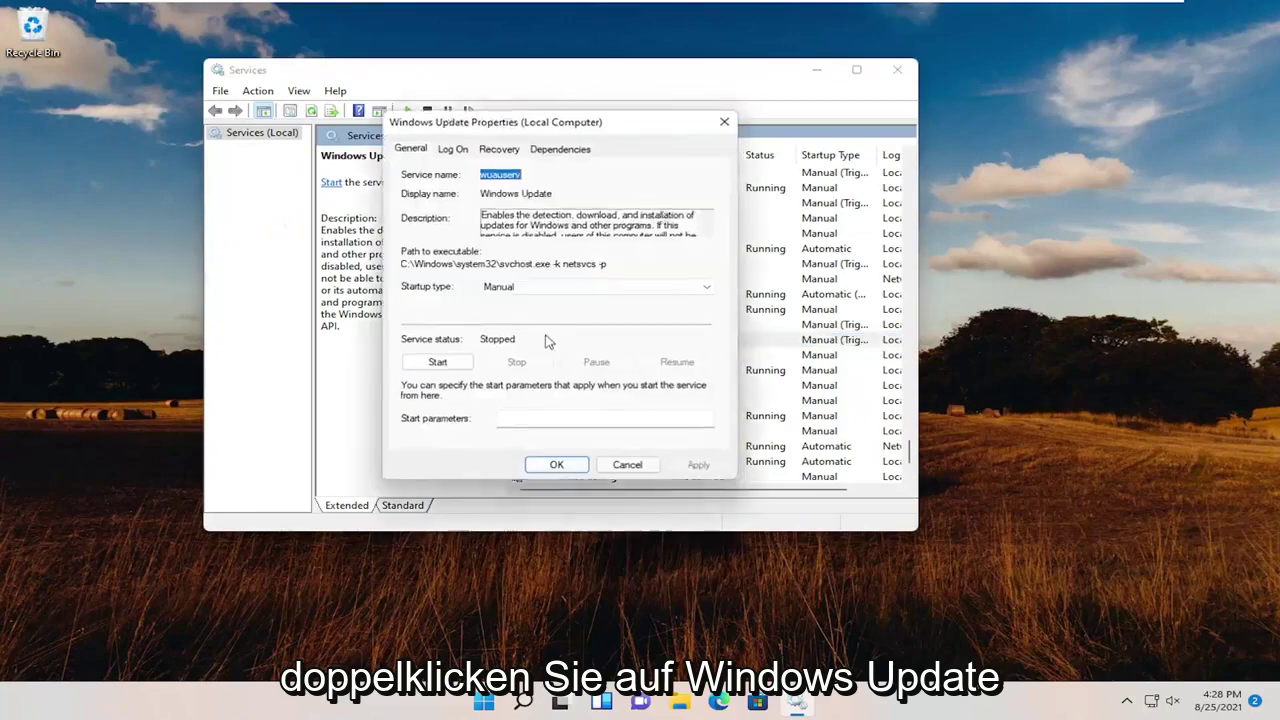
left_click(440, 363)
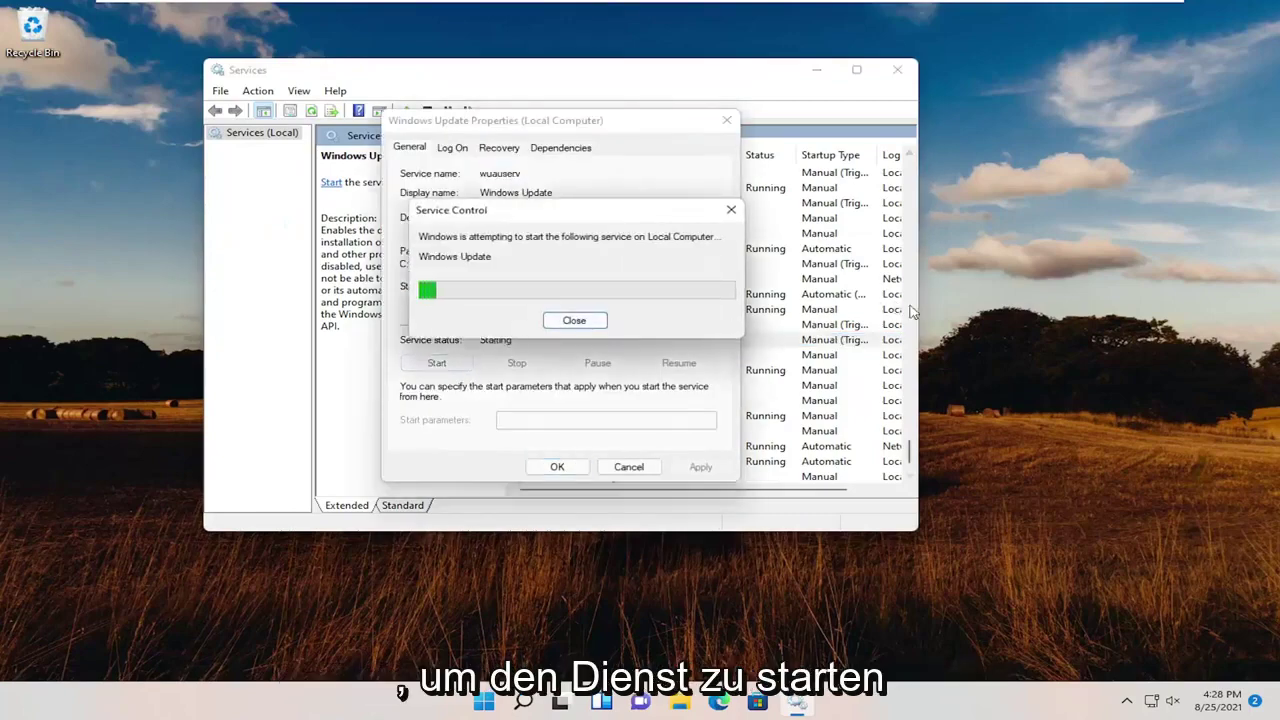
key("Return")
left_click_drag(909, 450, 886, 171)
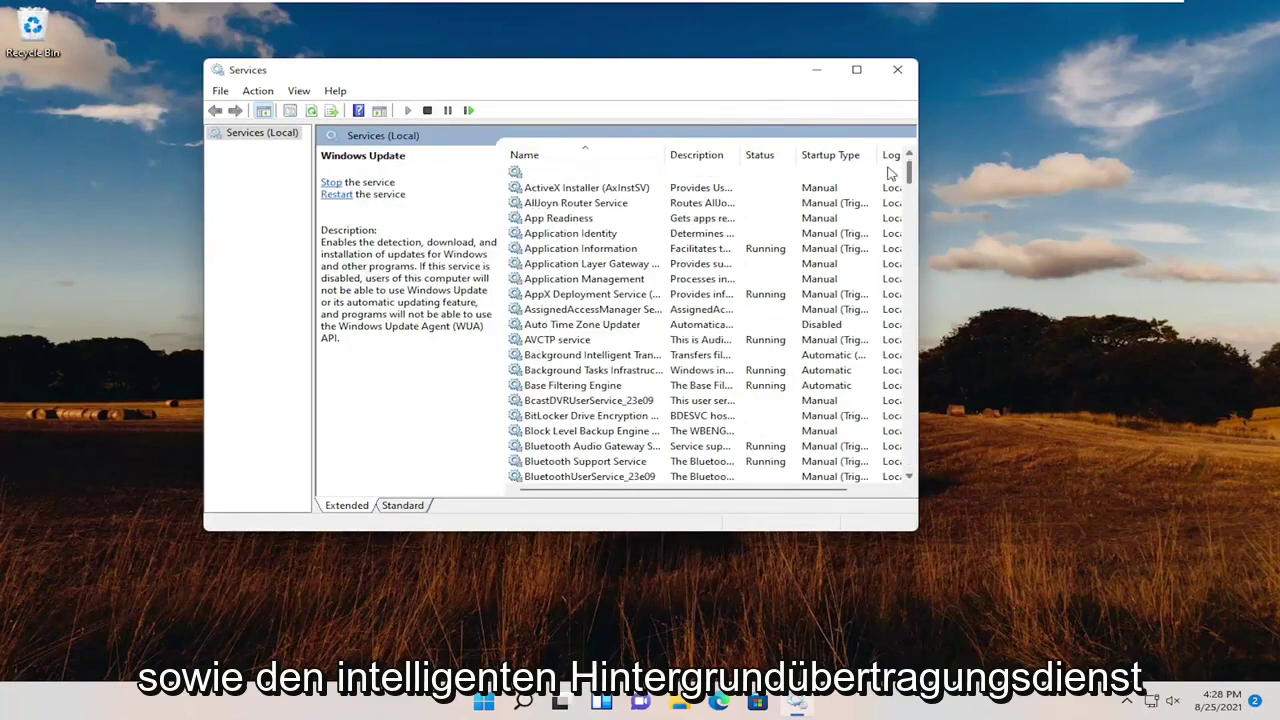
Start the Background Intelligent Transfer Service and close the Services window
double_click(571, 360)
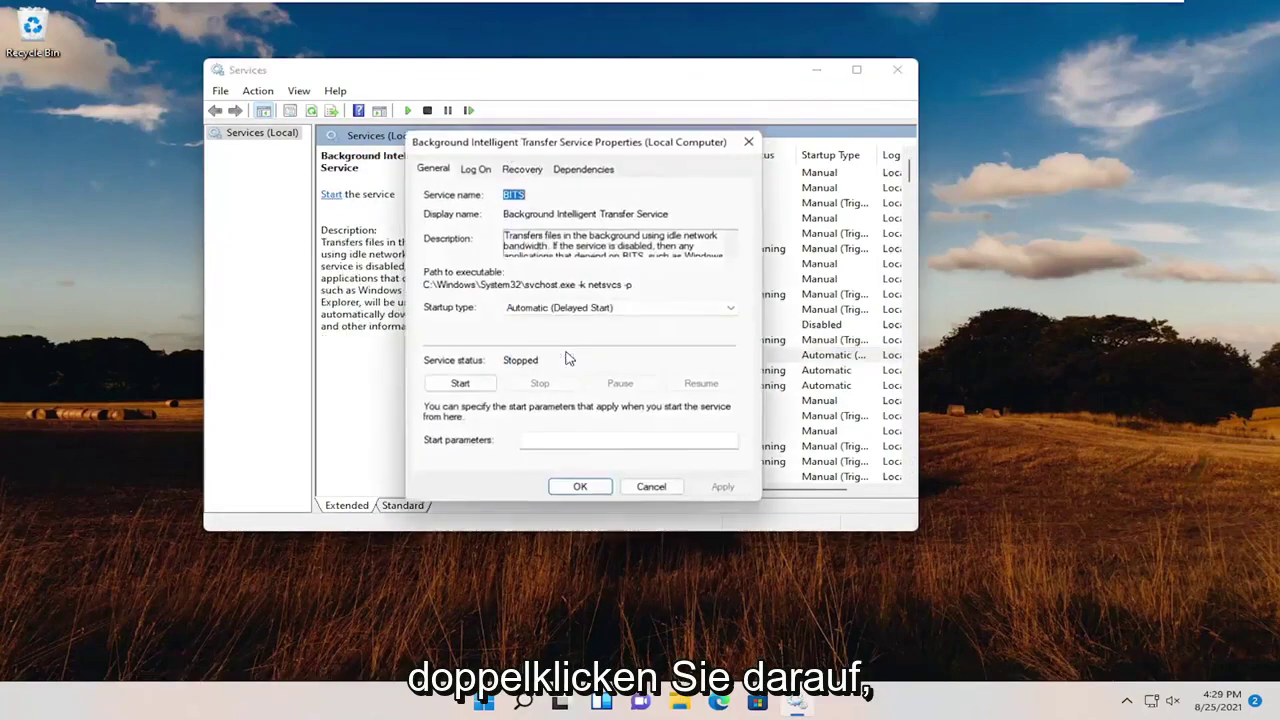
left_click(472, 385)
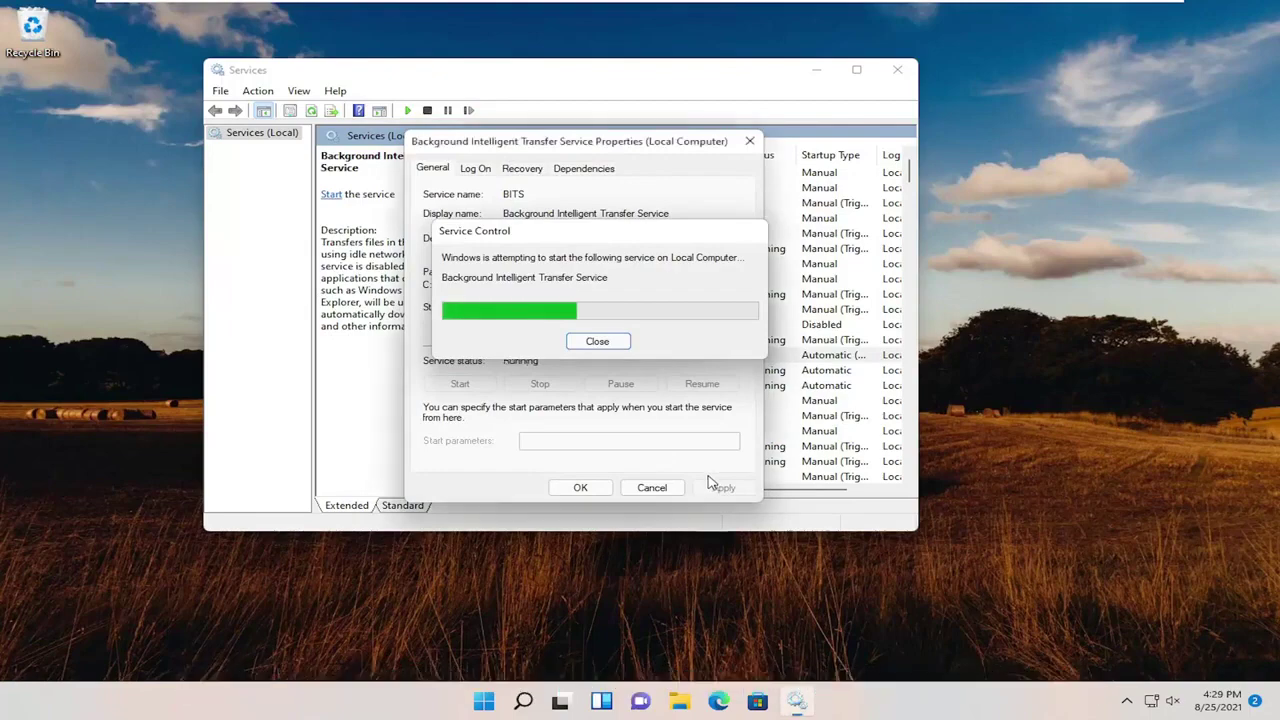
left_click(577, 490)
left_click(897, 69)
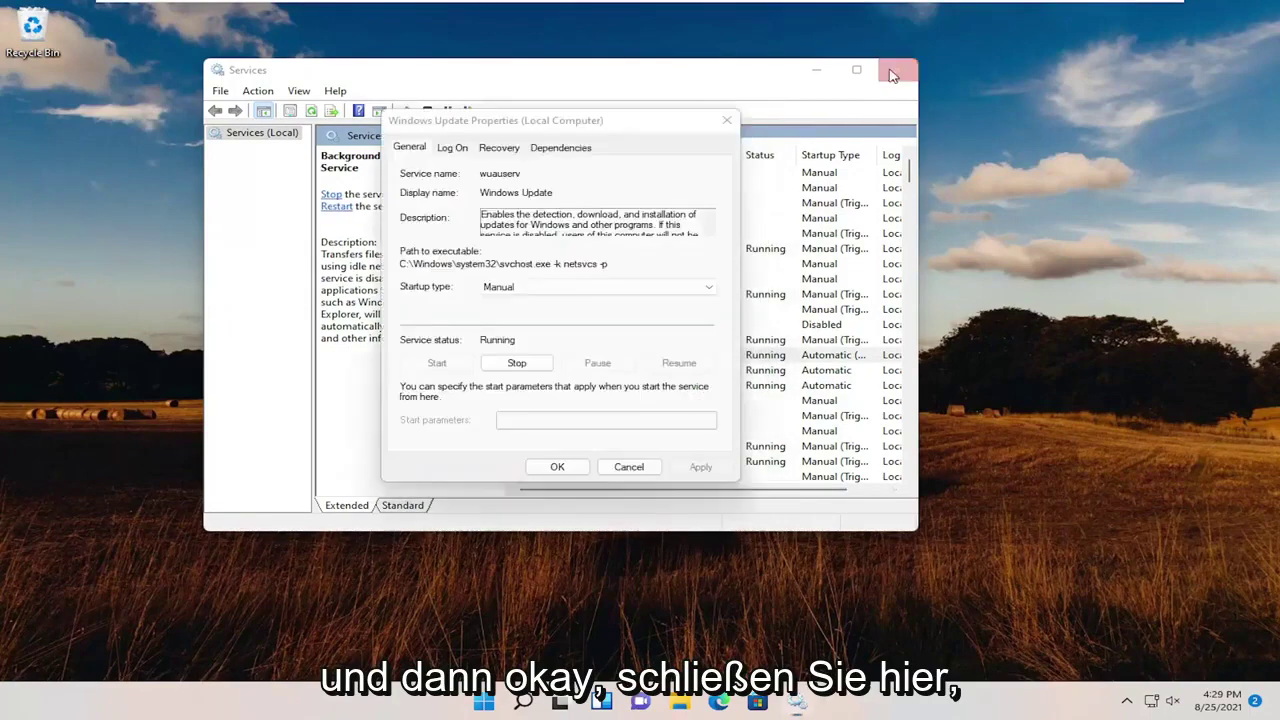
left_click(762, 382)
left_click(557, 467)
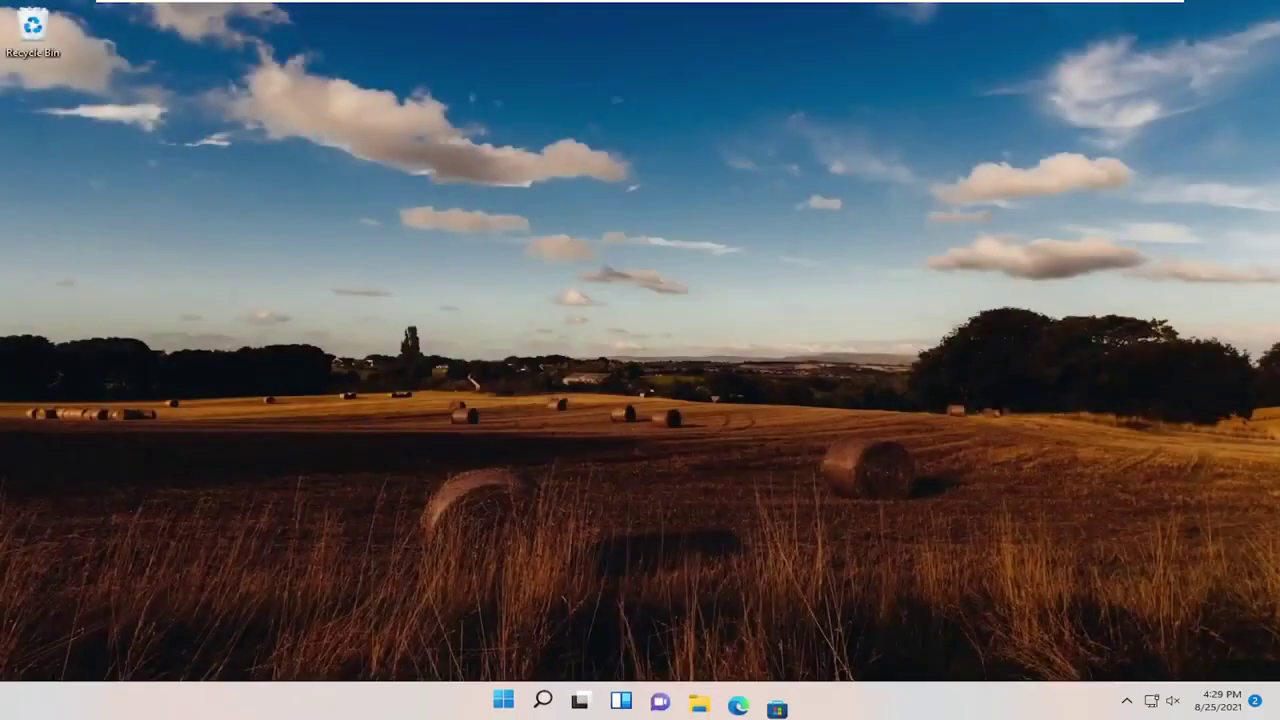
Search 'upda' to reach the Windows Update page and run Check for updates
left_click(542, 702)
type("upd")
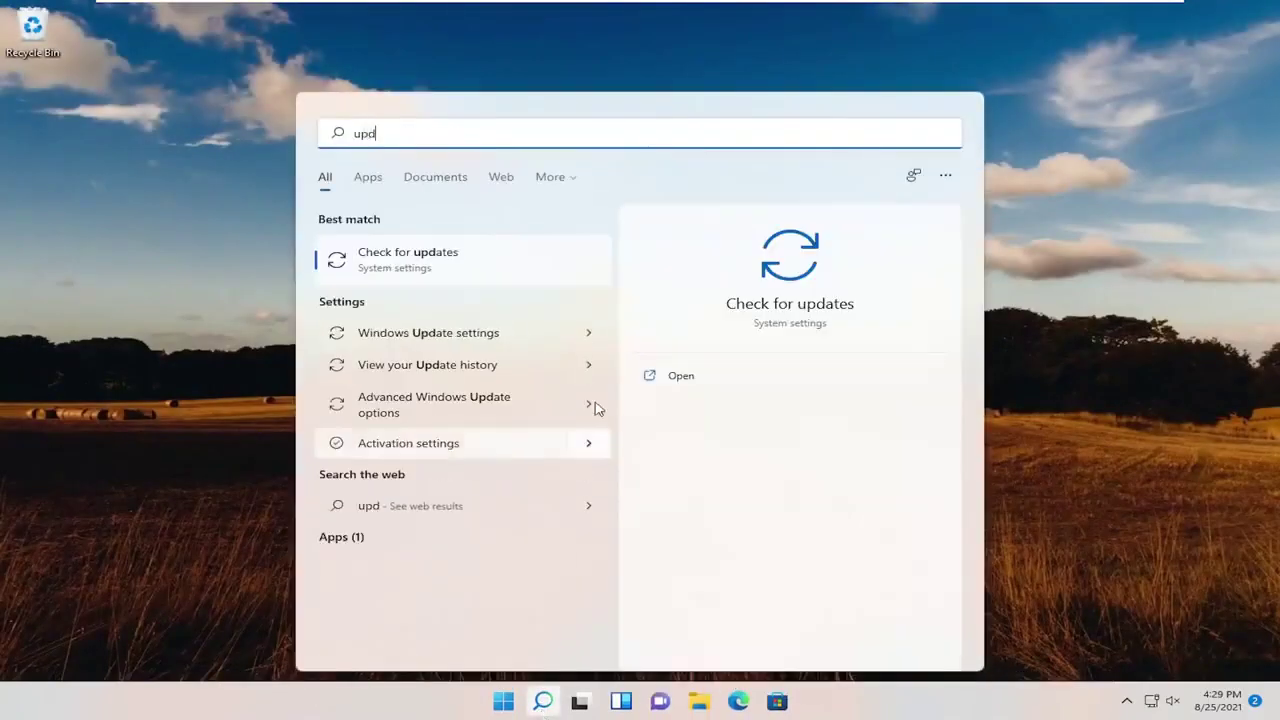
type("a")
key("Return")
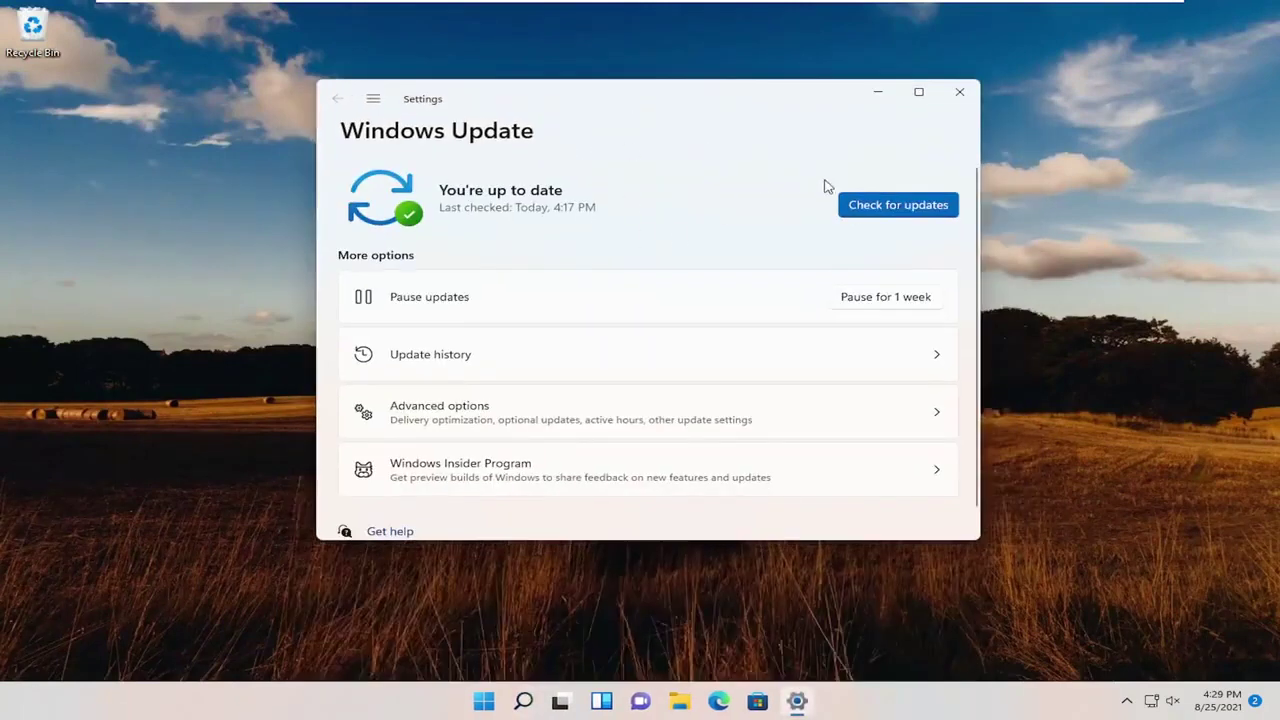
left_click(877, 207)
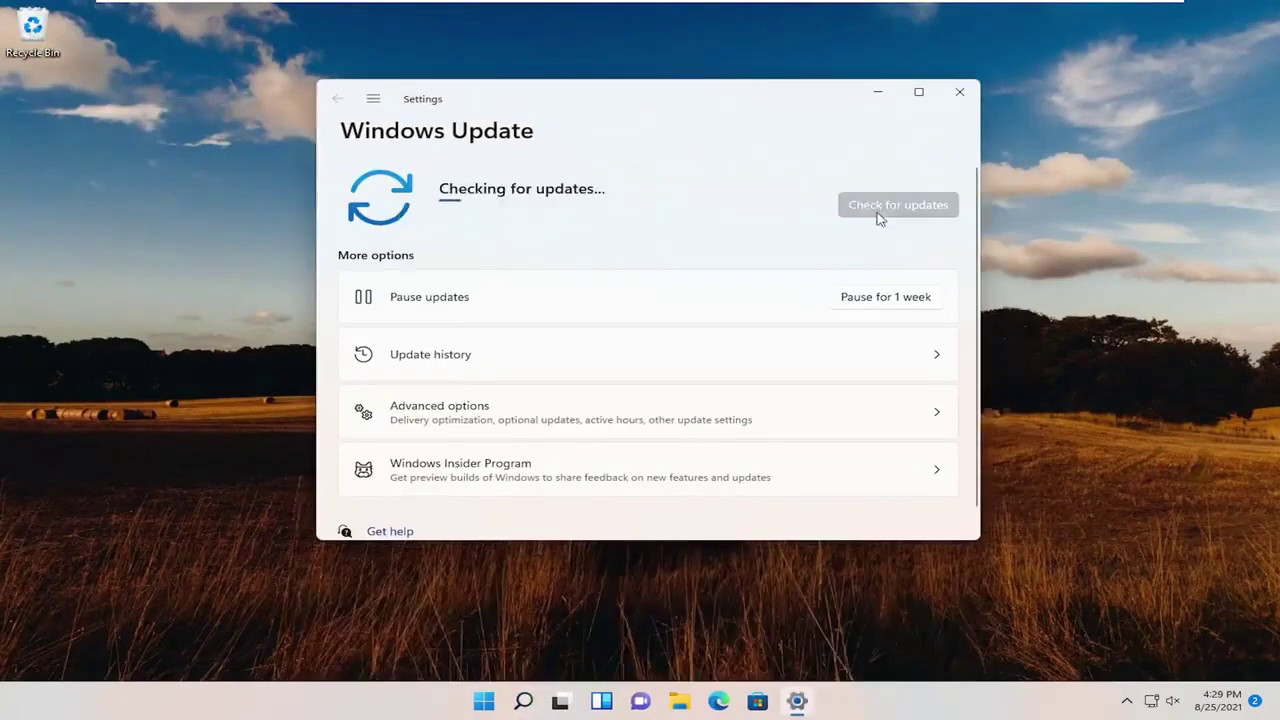